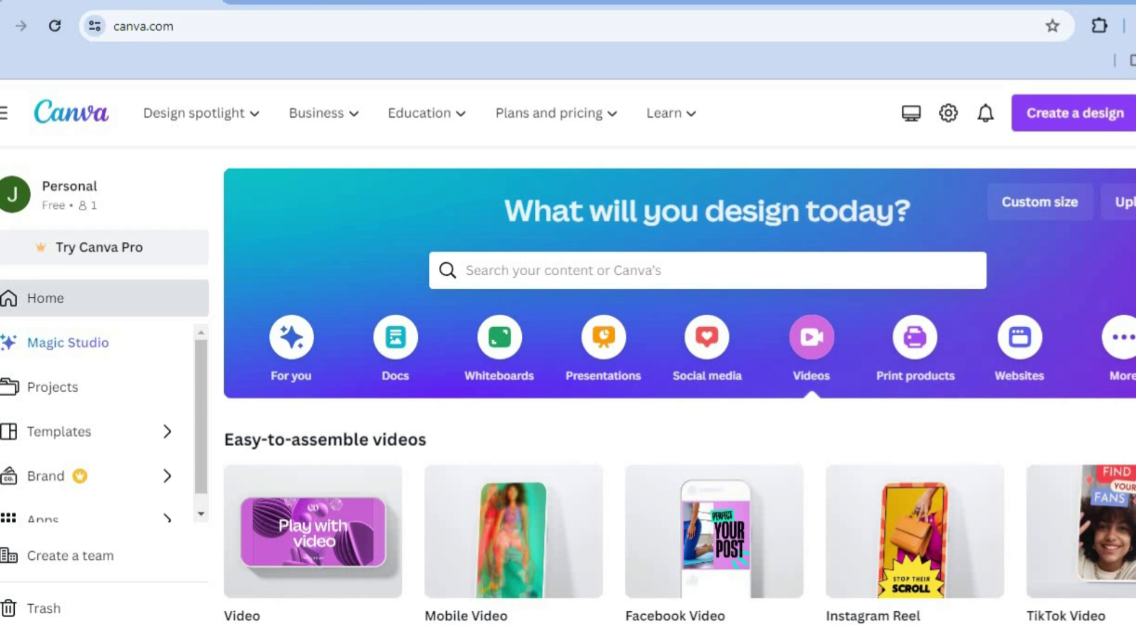
Create a blank 1920 × 1080 px video design.
{"action": "scroll", "coordinate": [1105, 390], "scroll_direction": "down", "scroll_amount": 2}
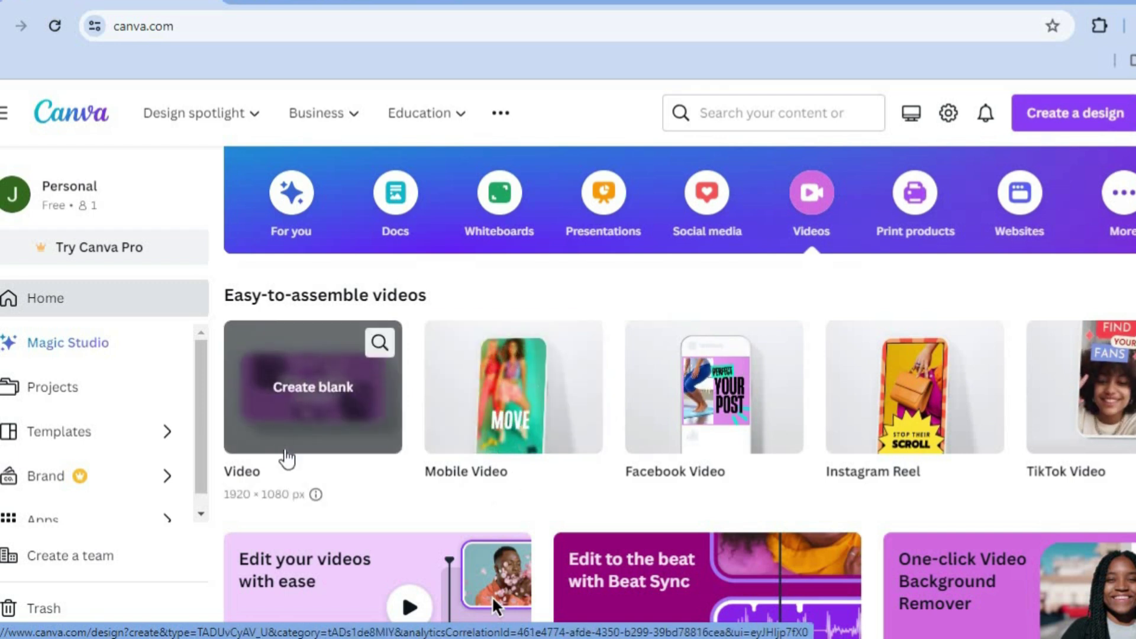
{"action": "left_click", "coordinate": [302, 408]}
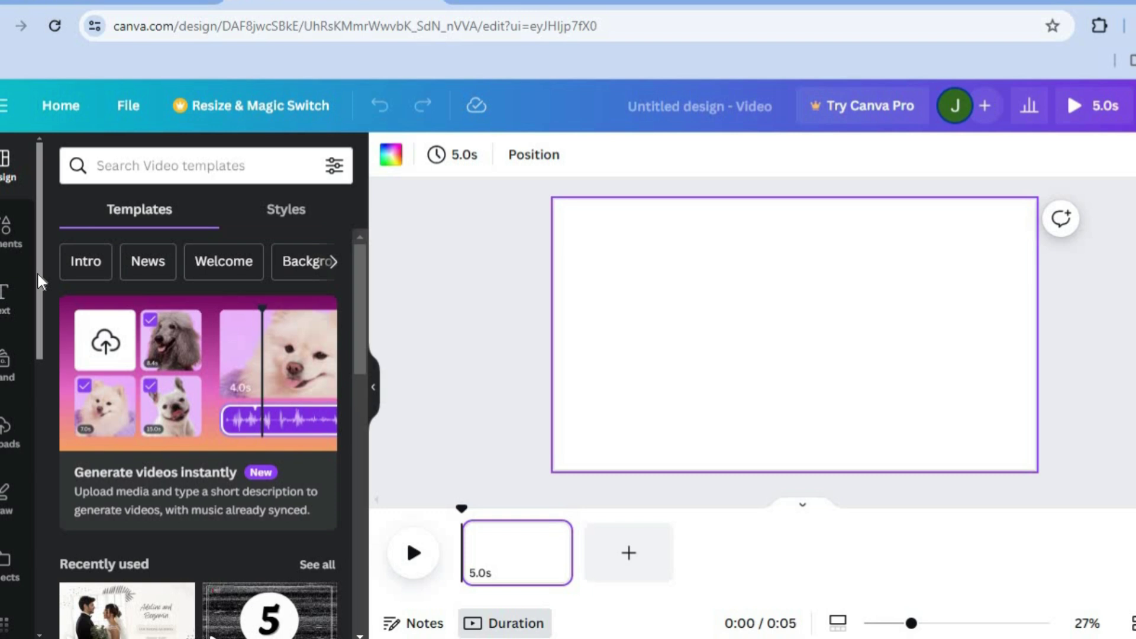
Search the Canva apps for Text to Speech and open the Text to Speech app.
{"action": "left_click_drag", "start_coordinate": [39, 293], "coordinate": [40, 393]}
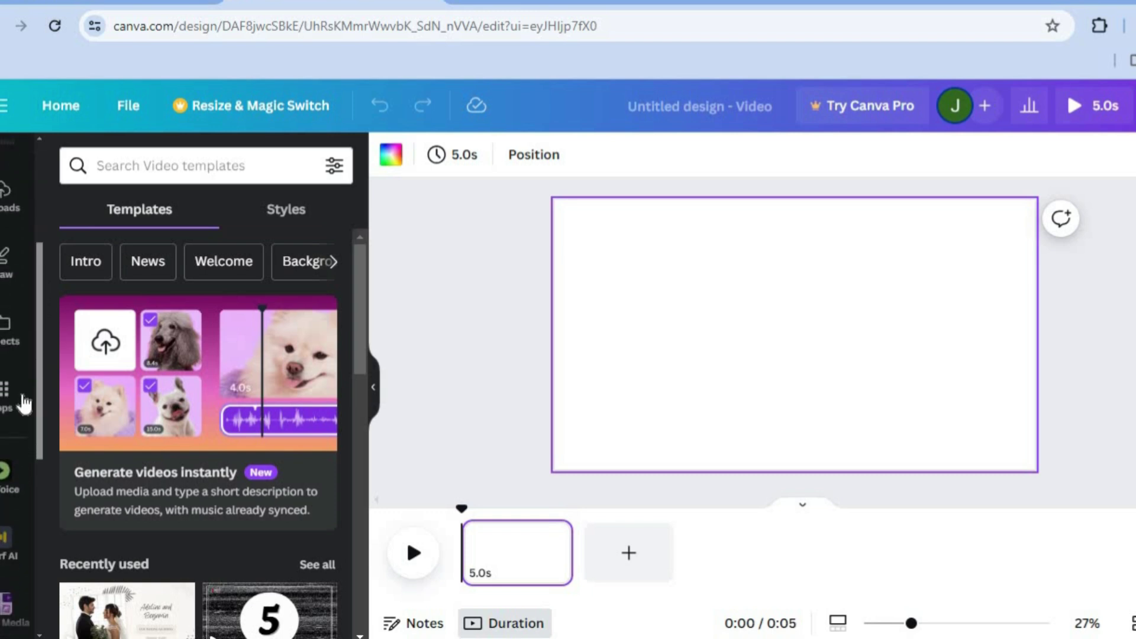
{"action": "left_click", "coordinate": [15, 404]}
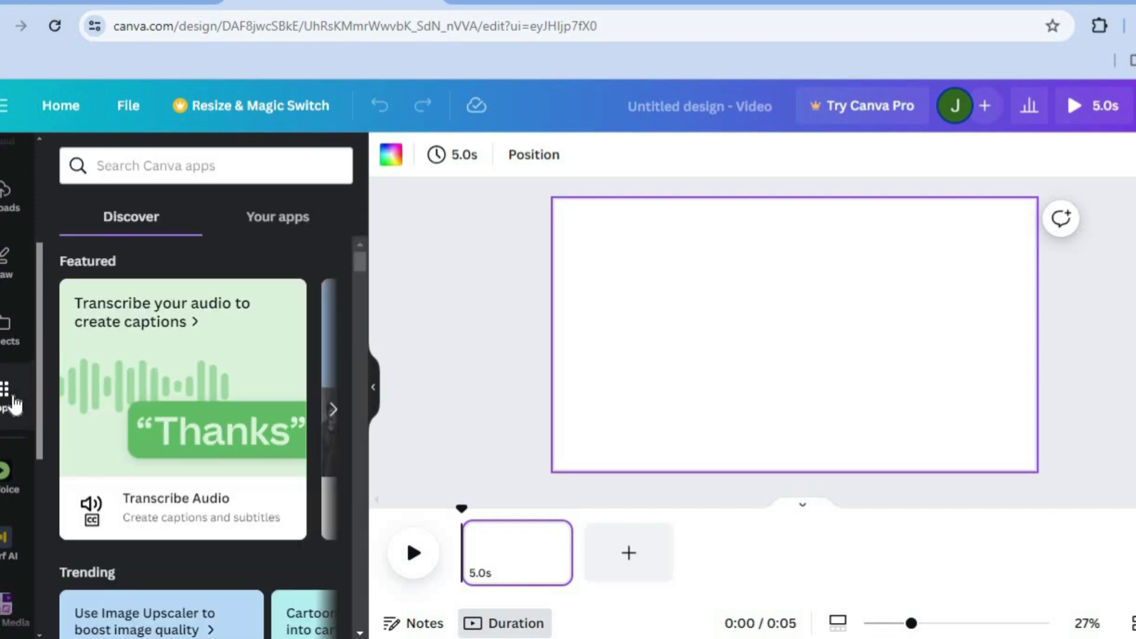
{"action": "left_click", "coordinate": [216, 165]}
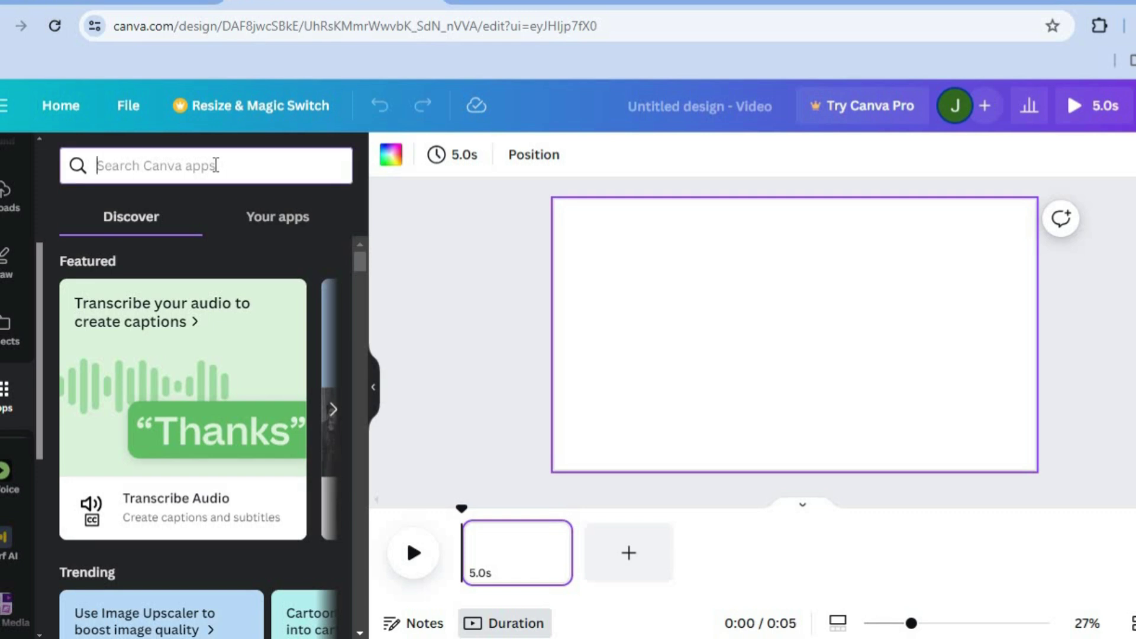
{"action": "type", "text": "text"}
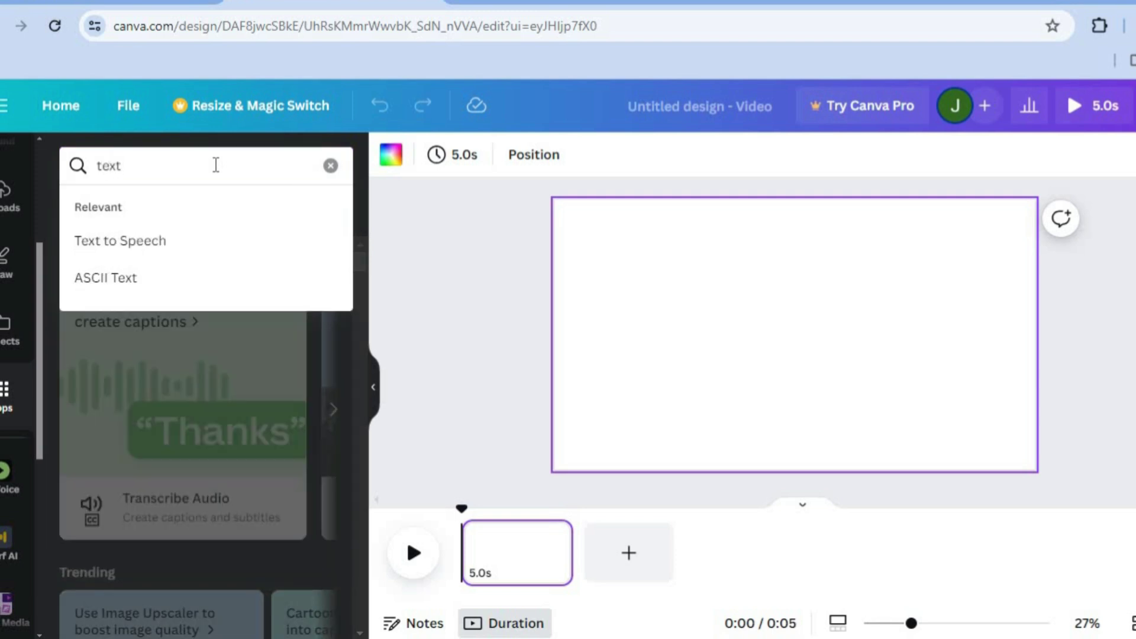
{"action": "left_click", "coordinate": [178, 244]}
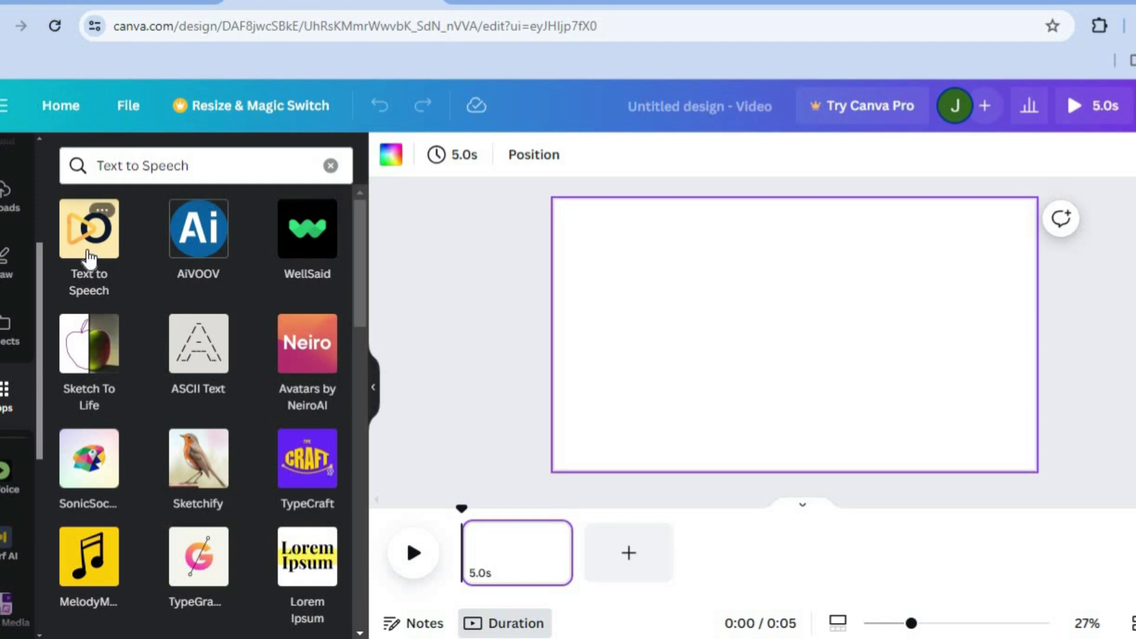
{"action": "left_click", "coordinate": [89, 258]}
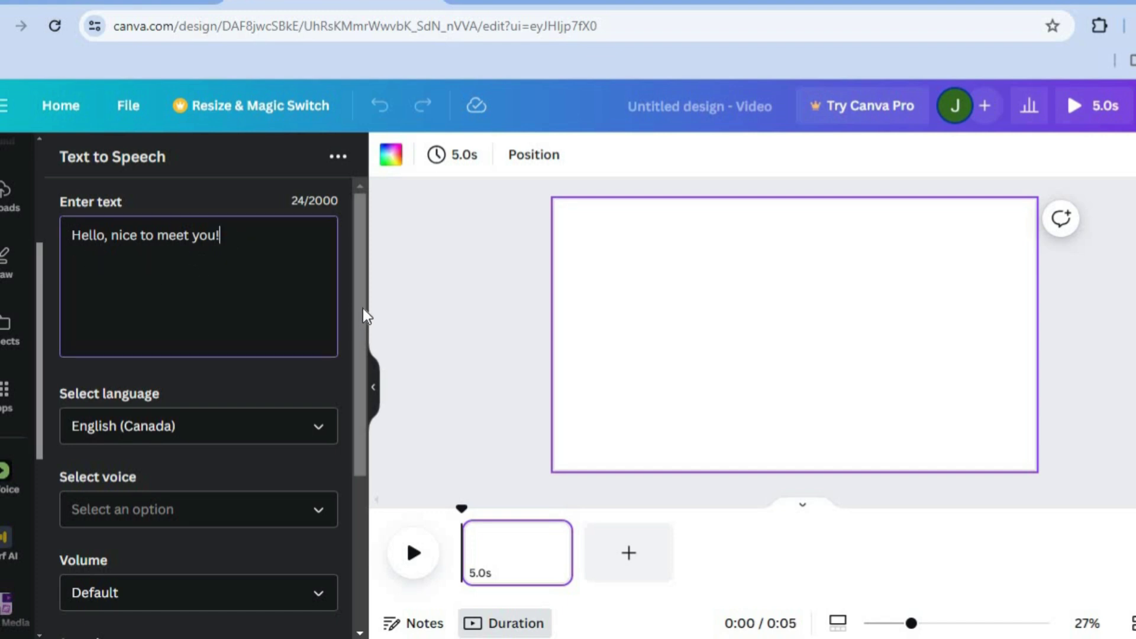
Set the speech language to English (Australia) and the voice to Al (Male, Standard).
{"action": "left_click_drag", "start_coordinate": [363, 337], "coordinate": [363, 223]}
{"action": "left_click_drag", "start_coordinate": [367, 262], "coordinate": [353, 333]}
{"action": "left_click", "coordinate": [319, 320]}
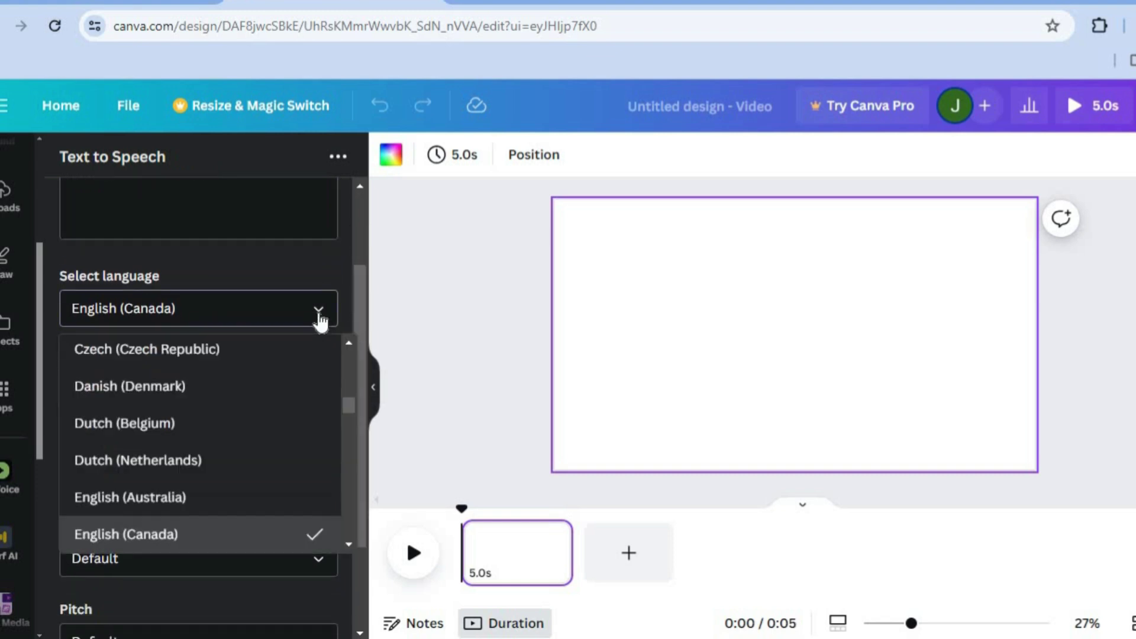
{"action": "left_click", "coordinate": [320, 320]}
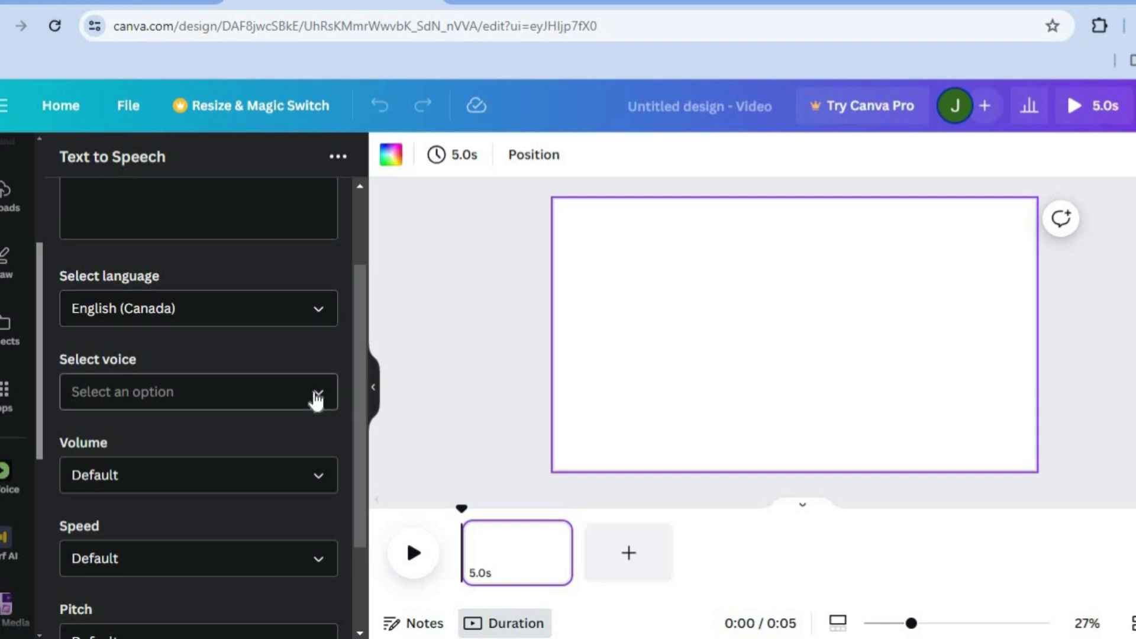
{"action": "left_click", "coordinate": [316, 397]}
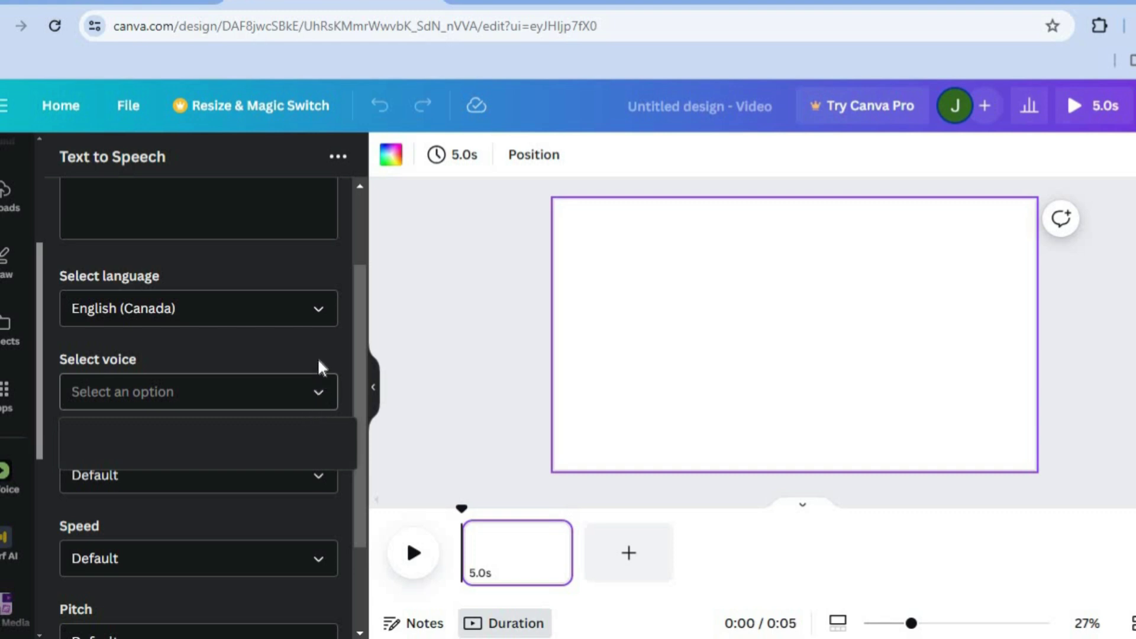
{"action": "left_click", "coordinate": [319, 314]}
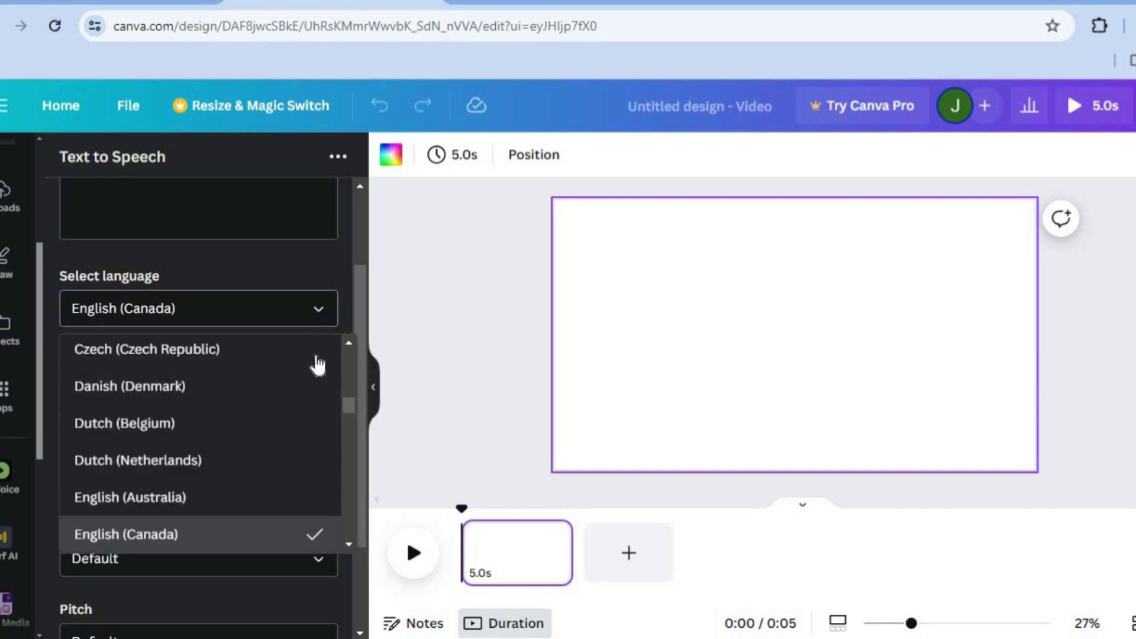
{"action": "left_click", "coordinate": [248, 504]}
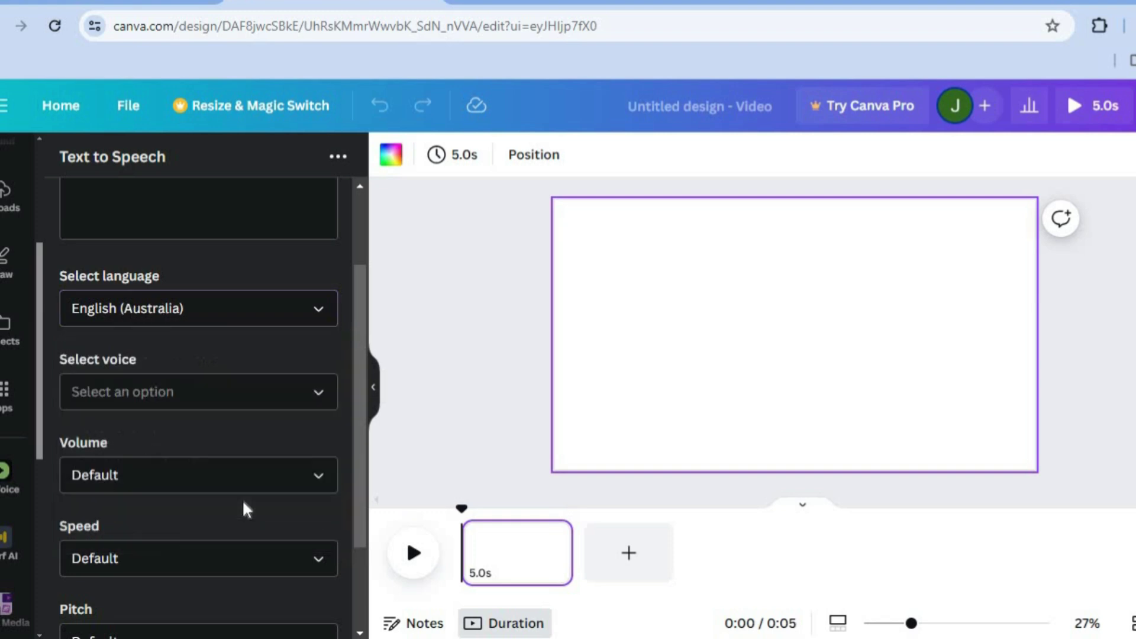
{"action": "left_click", "coordinate": [326, 406]}
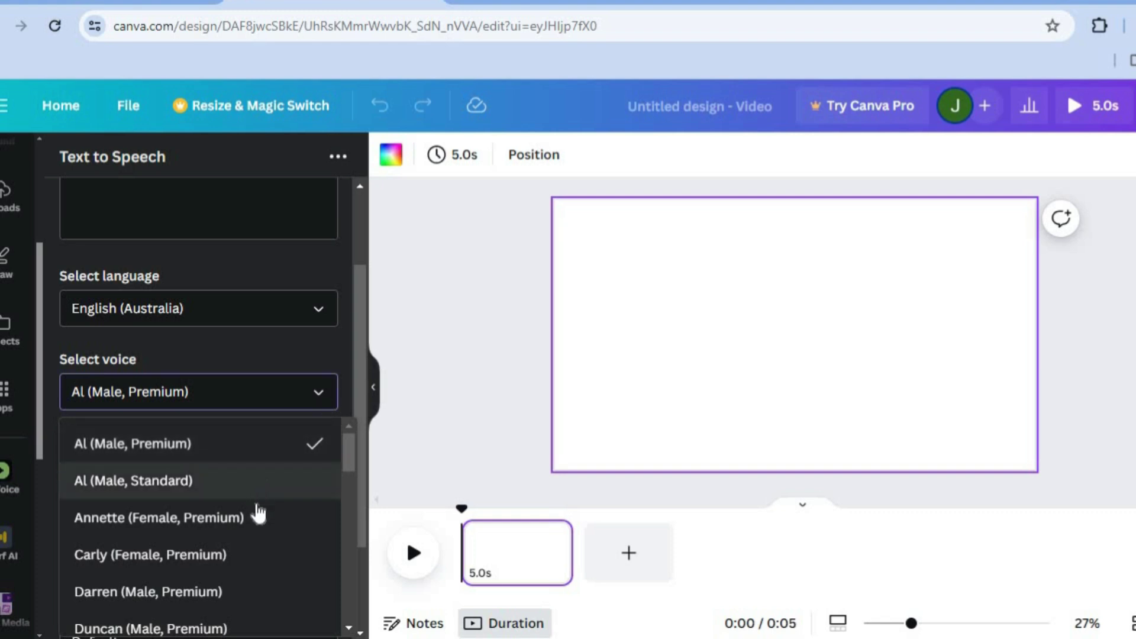
{"action": "left_click", "coordinate": [263, 482]}
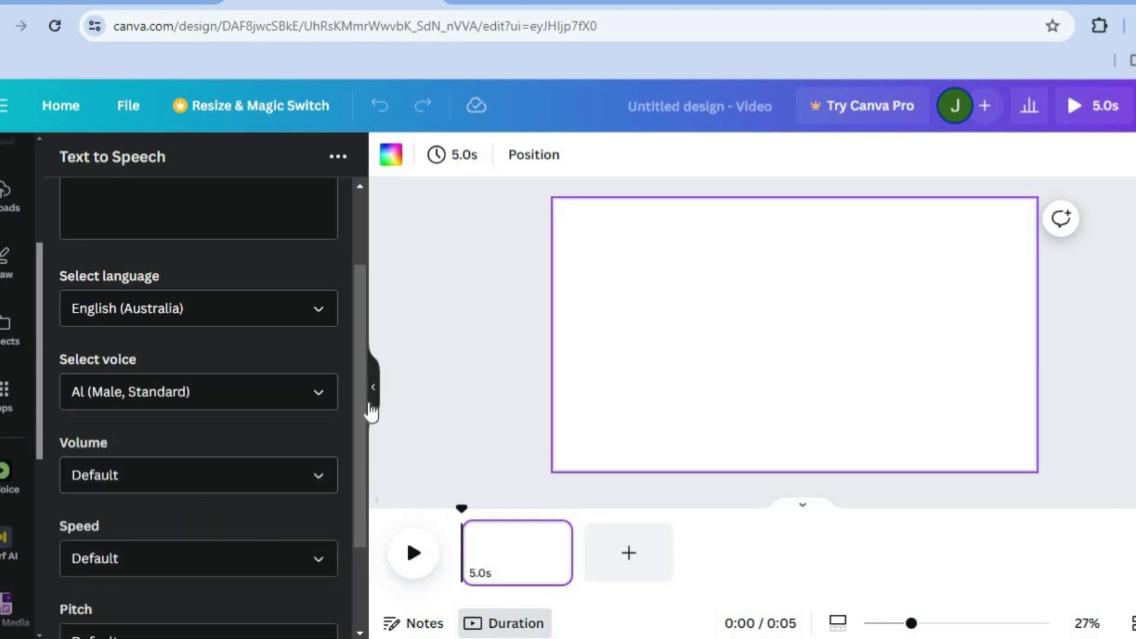
Look through the volume and speed options for the voice and preview the speech.
{"action": "left_click_drag", "start_coordinate": [355, 438], "coordinate": [355, 491]}
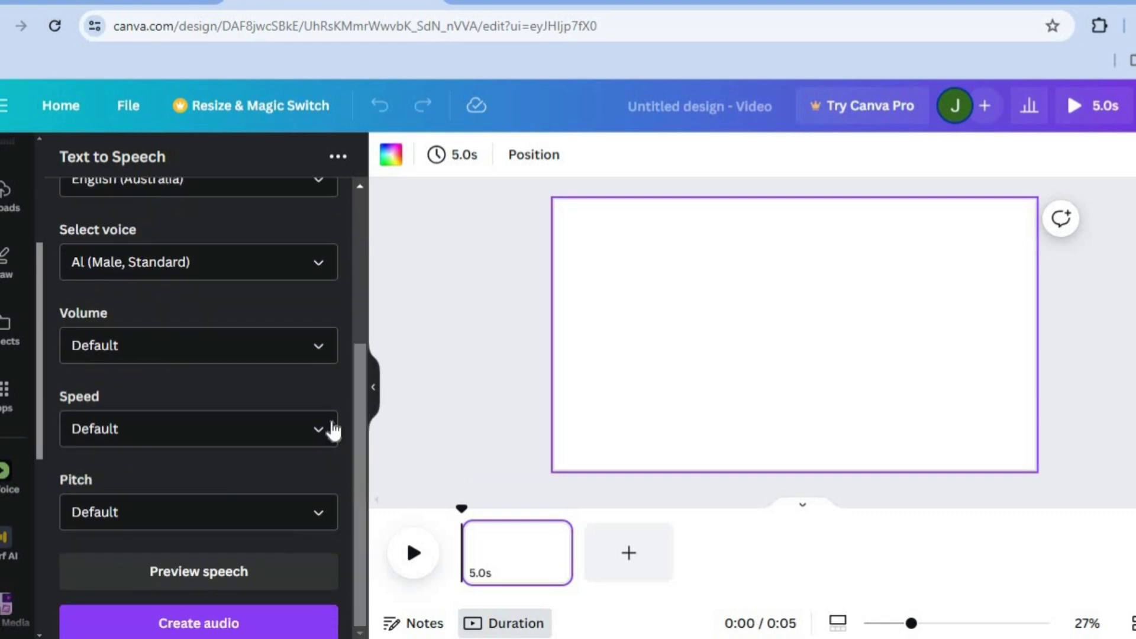
{"action": "left_click", "coordinate": [320, 360]}
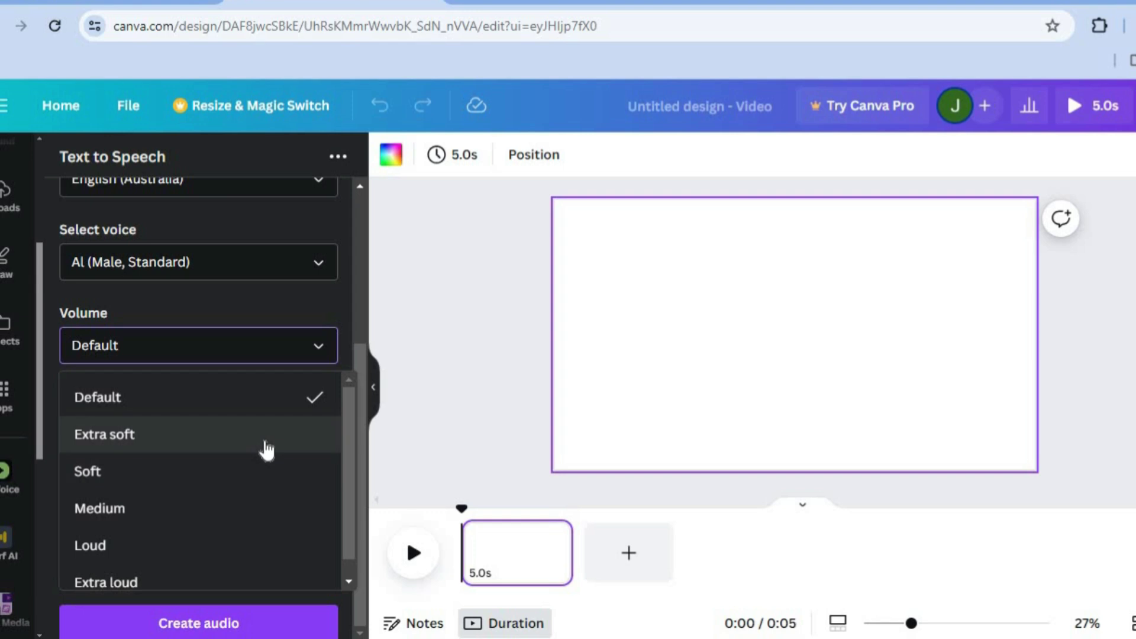
{"action": "left_click", "coordinate": [344, 338]}
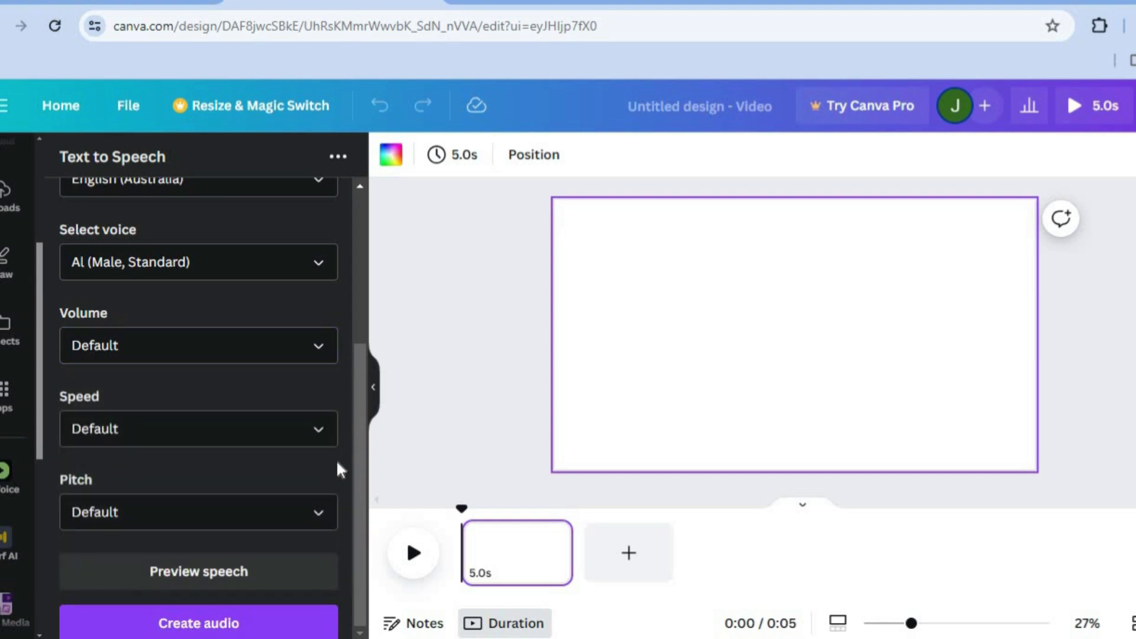
{"action": "left_click", "coordinate": [316, 436]}
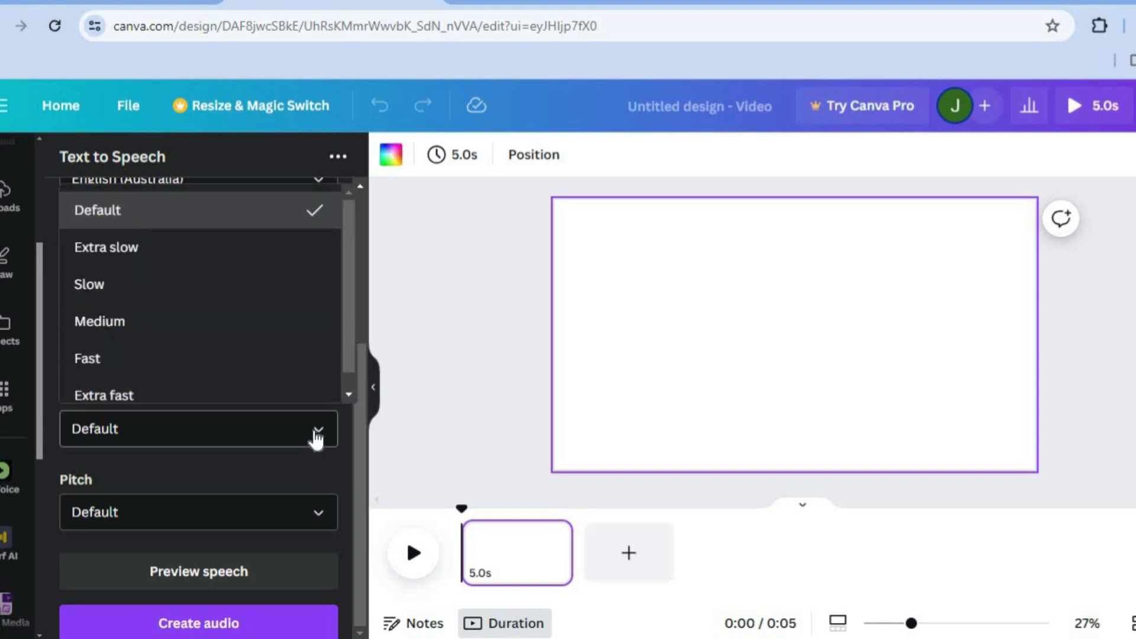
{"action": "left_click", "coordinate": [323, 468]}
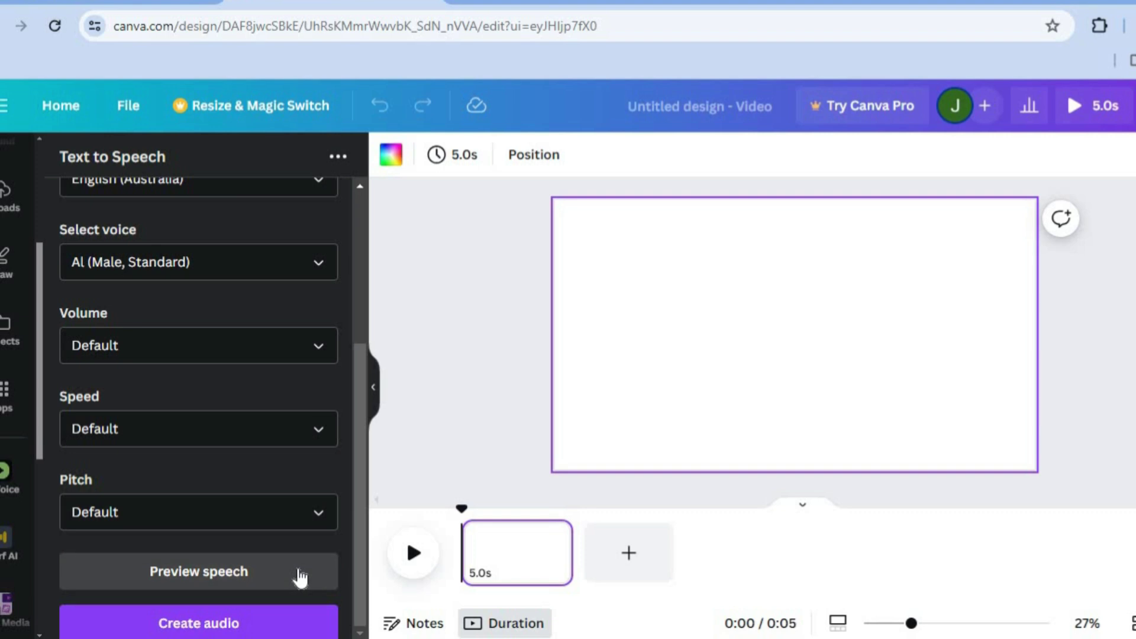
{"action": "left_click", "coordinate": [301, 577]}
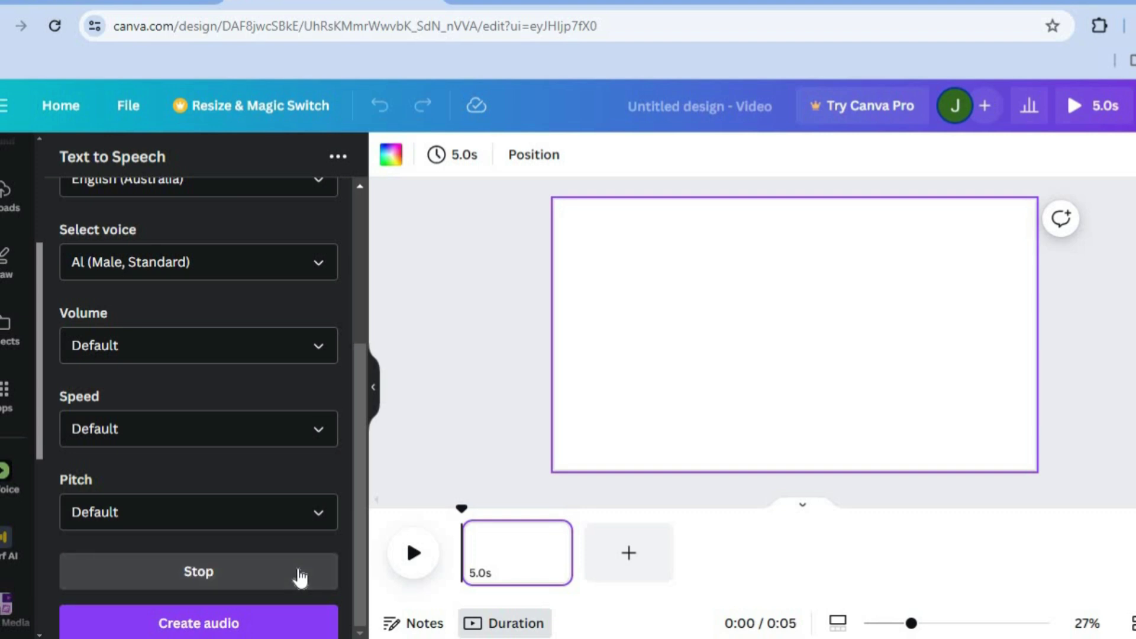
{"action": "left_click", "coordinate": [301, 577]}
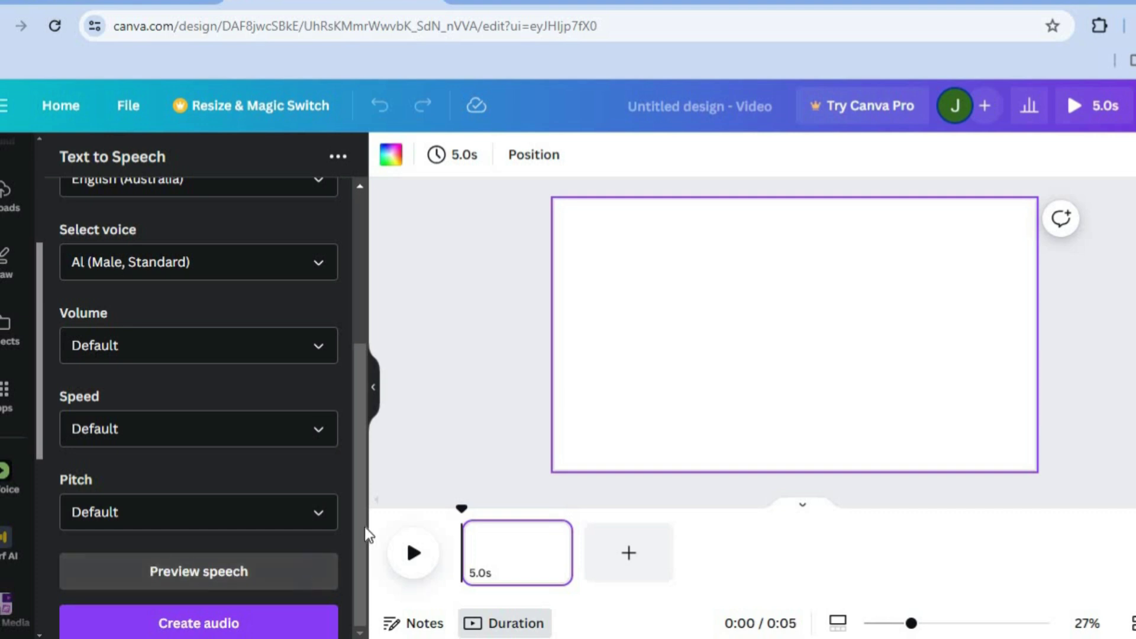
Check the entered text and create the speech audio for the video.
{"action": "scroll", "coordinate": [362, 444], "scroll_direction": "up", "scroll_amount": 1}
{"action": "scroll", "coordinate": [383, 347], "scroll_direction": "up", "scroll_amount": 4}
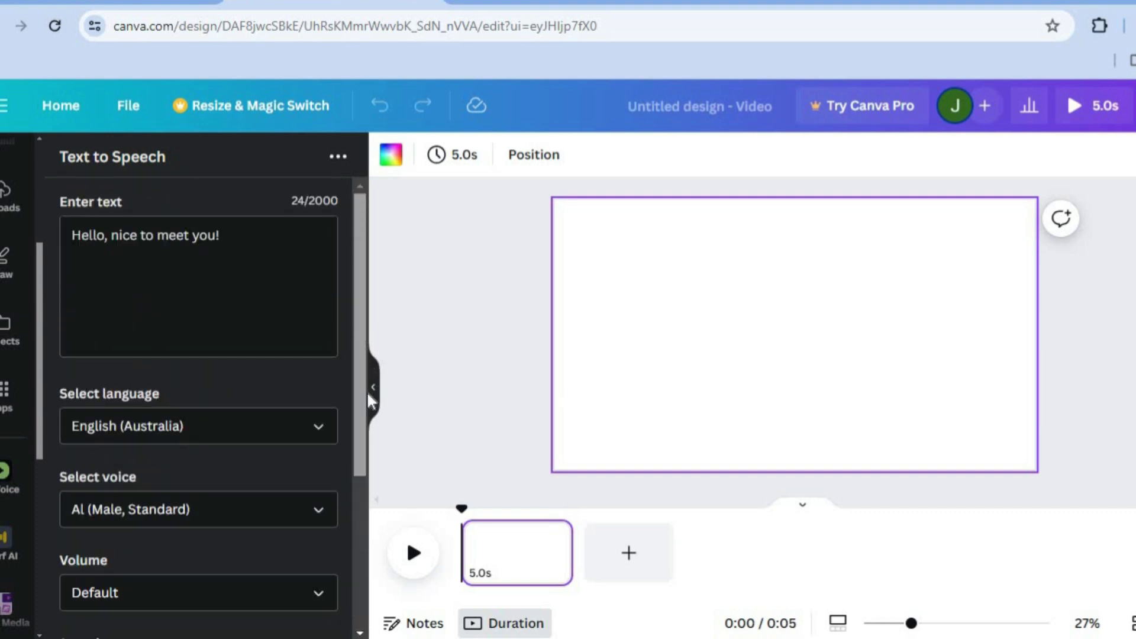
{"action": "scroll", "coordinate": [373, 393], "scroll_direction": "down", "scroll_amount": 5}
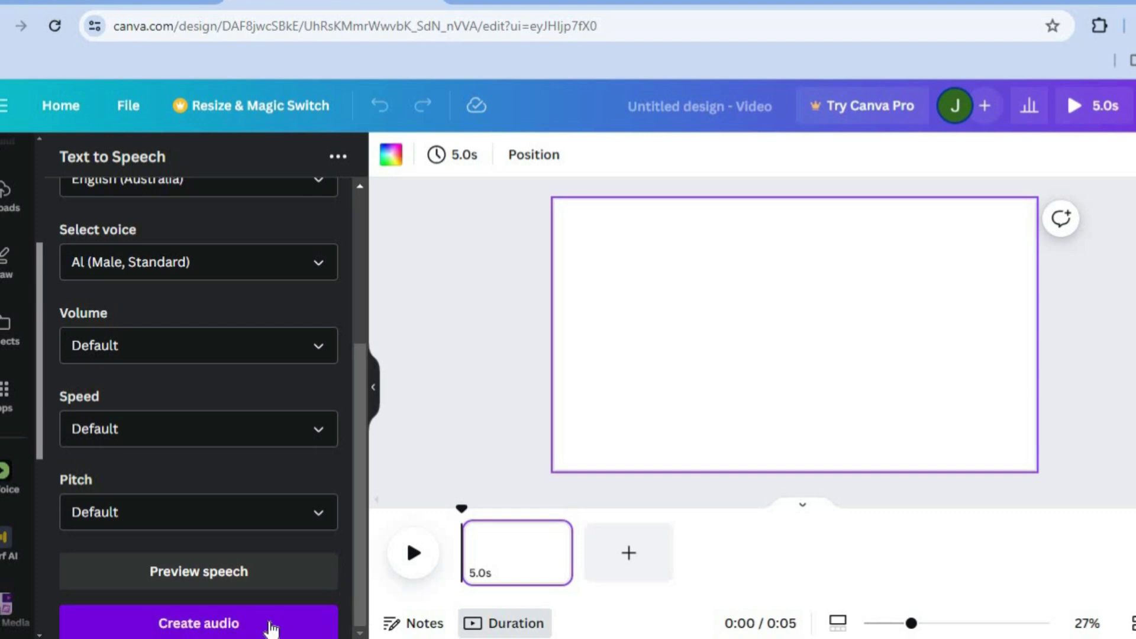
{"action": "left_click", "coordinate": [270, 626]}
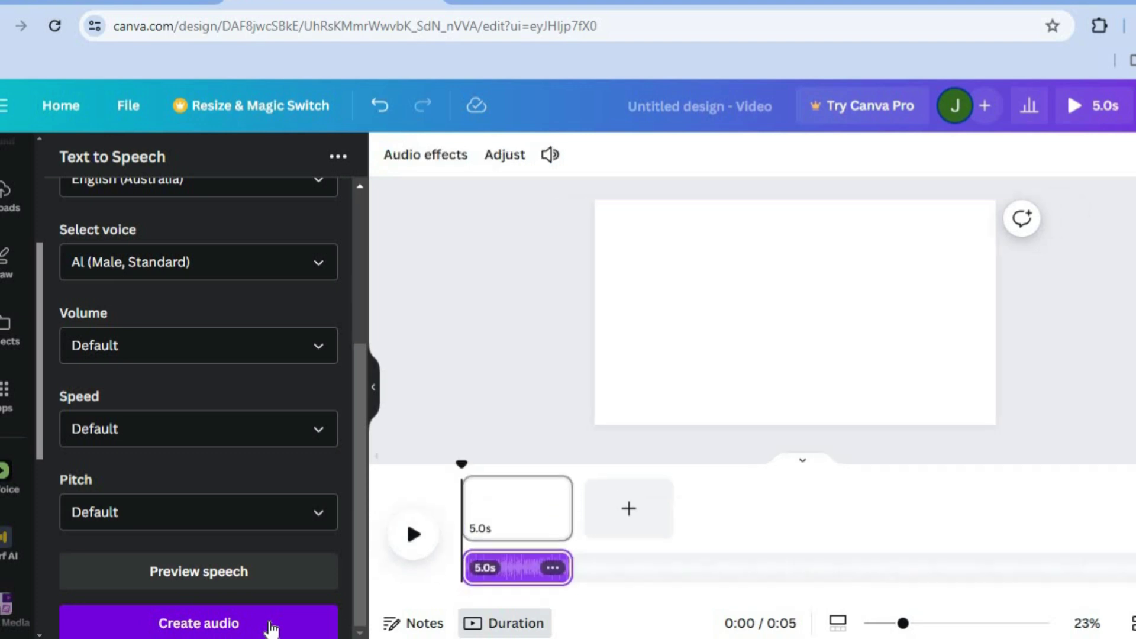
Play the video timeline to hear the generated audio, then pause it and move the playhead back to just after the clip.
{"action": "left_click_drag", "start_coordinate": [502, 591], "coordinate": [539, 583]}
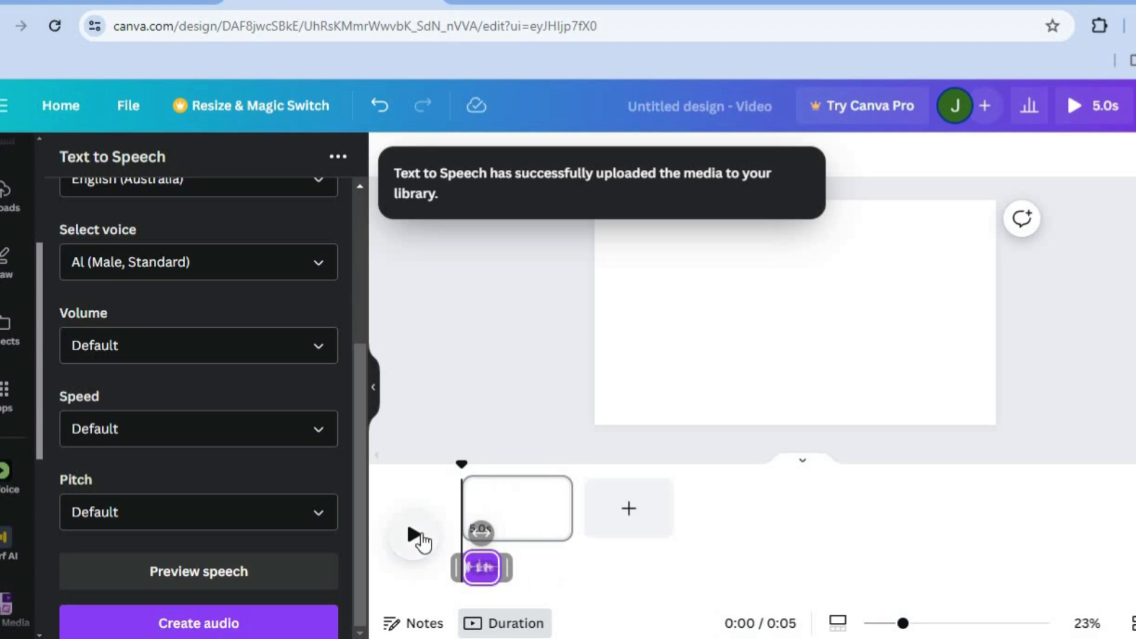
{"action": "left_click", "coordinate": [414, 535]}
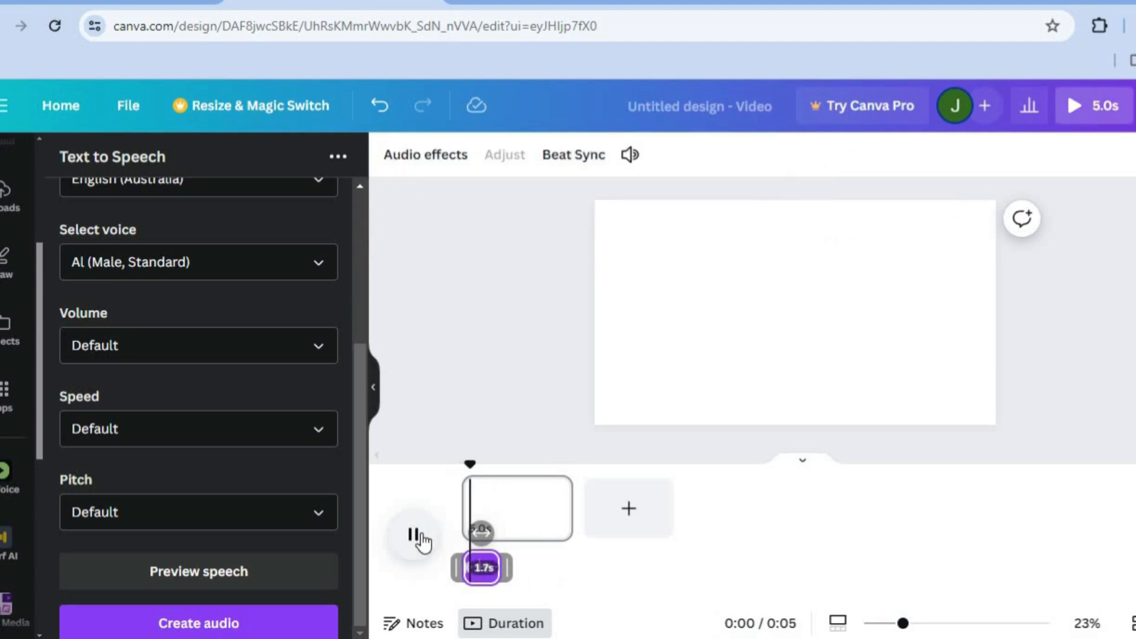
{"action": "left_click", "coordinate": [425, 538]}
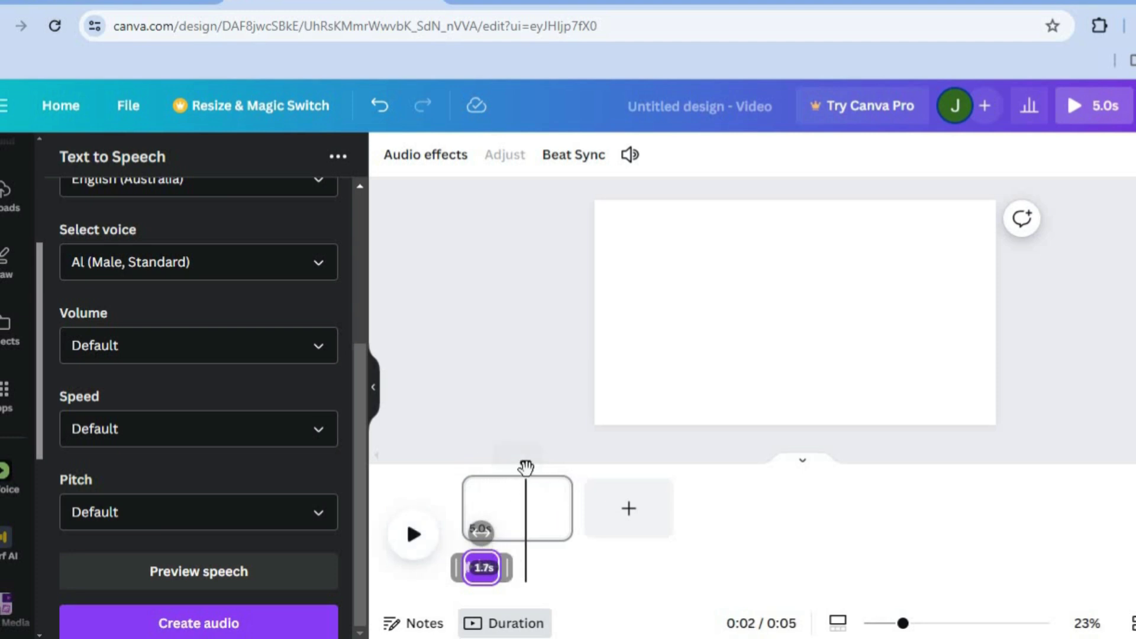
{"action": "left_click_drag", "start_coordinate": [524, 466], "coordinate": [514, 474]}
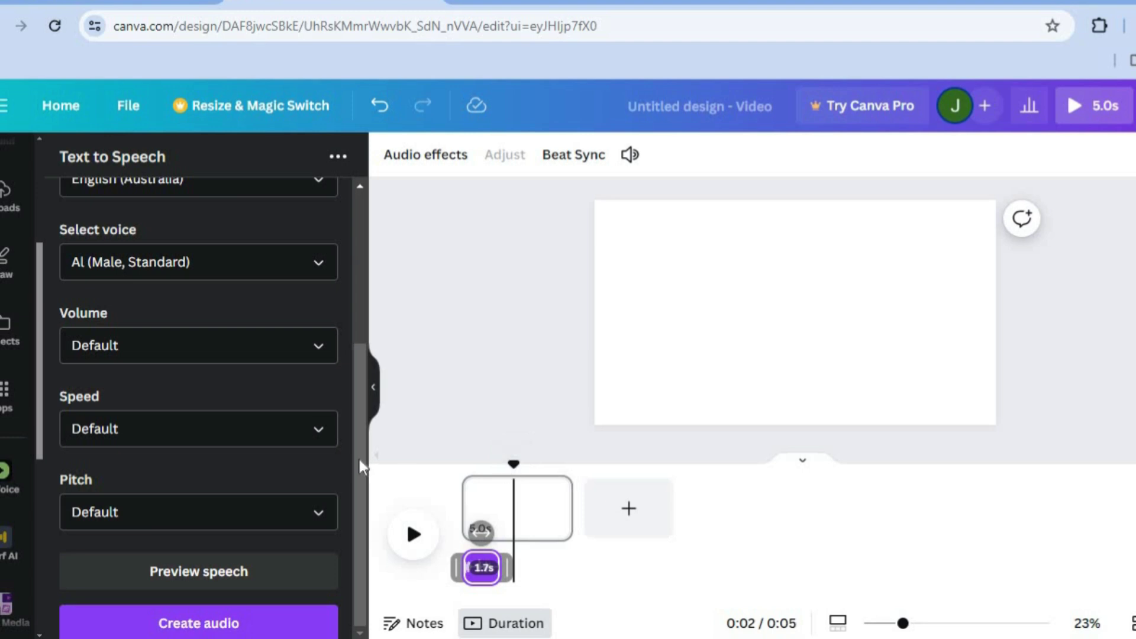
Open the AiVOOV app from the text-to-speech results and set its language to English (UK).
{"action": "left_click", "coordinate": [20, 408]}
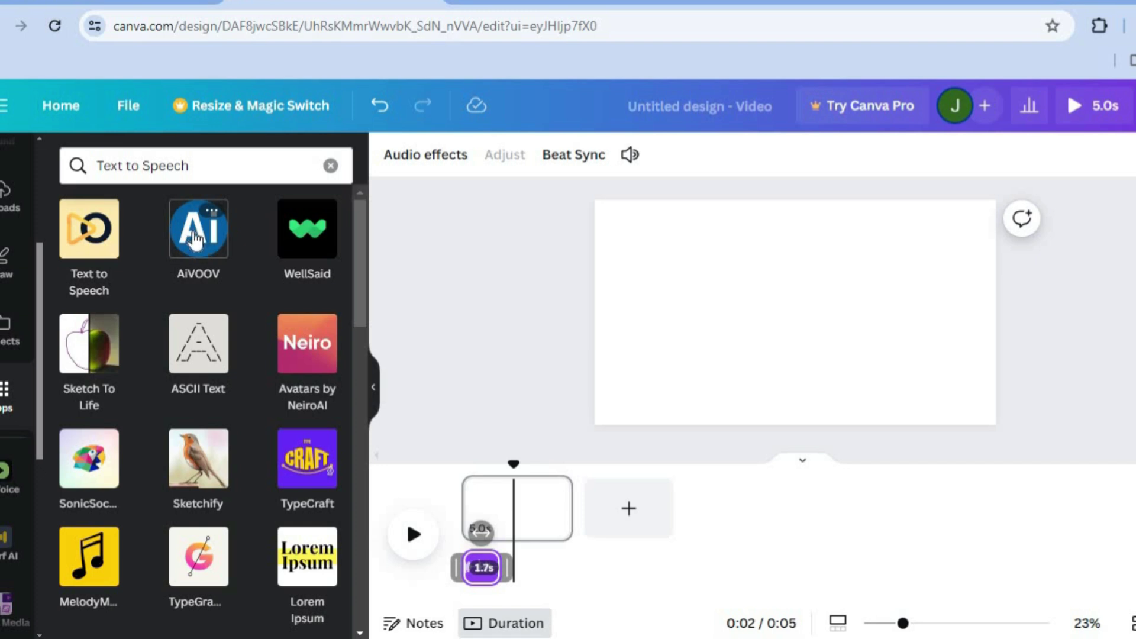
{"action": "left_click", "coordinate": [195, 240]}
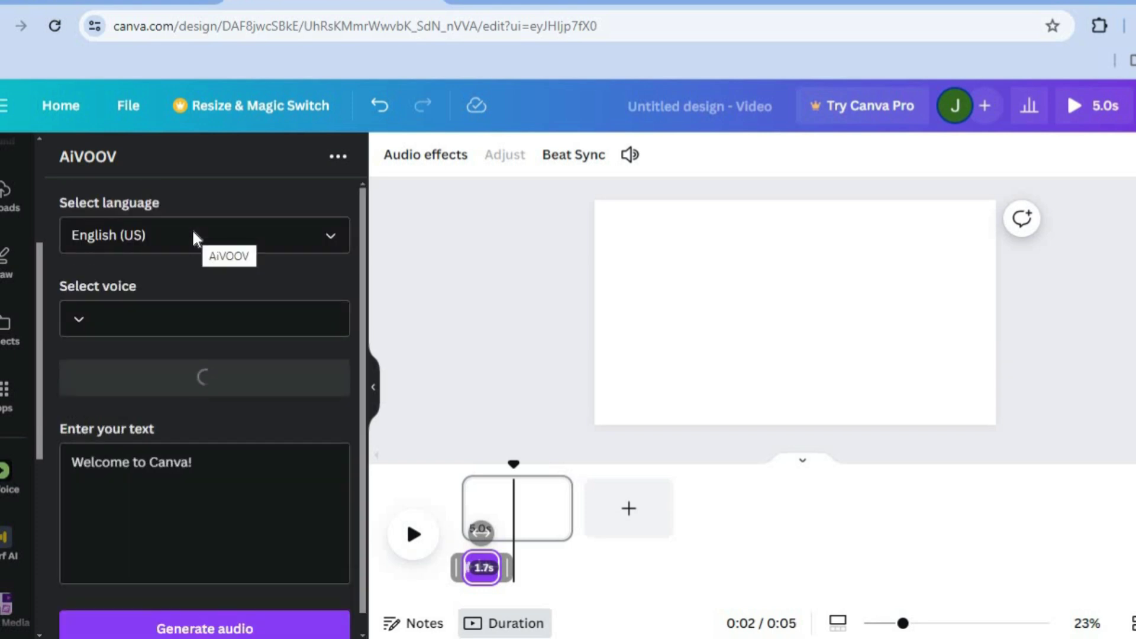
{"action": "left_click", "coordinate": [326, 240]}
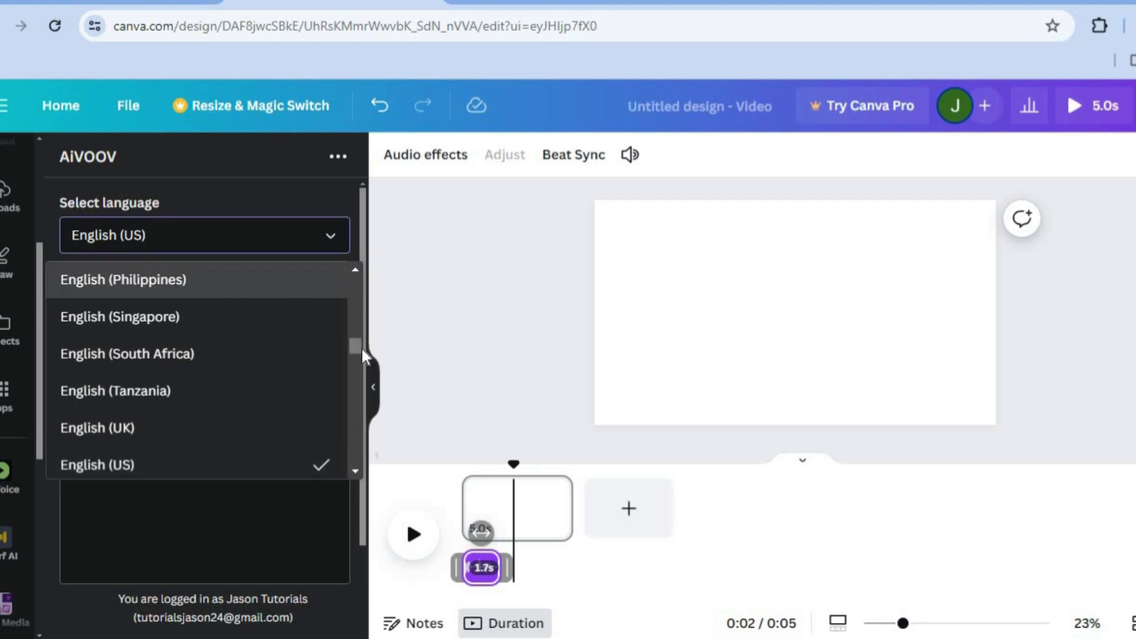
{"action": "mouse_move", "coordinate": [362, 353]}
{"action": "left_mouse_down"}
{"action": "mouse_move", "coordinate": [362, 285]}
{"action": "mouse_move", "coordinate": [356, 358]}
{"action": "left_mouse_up"}
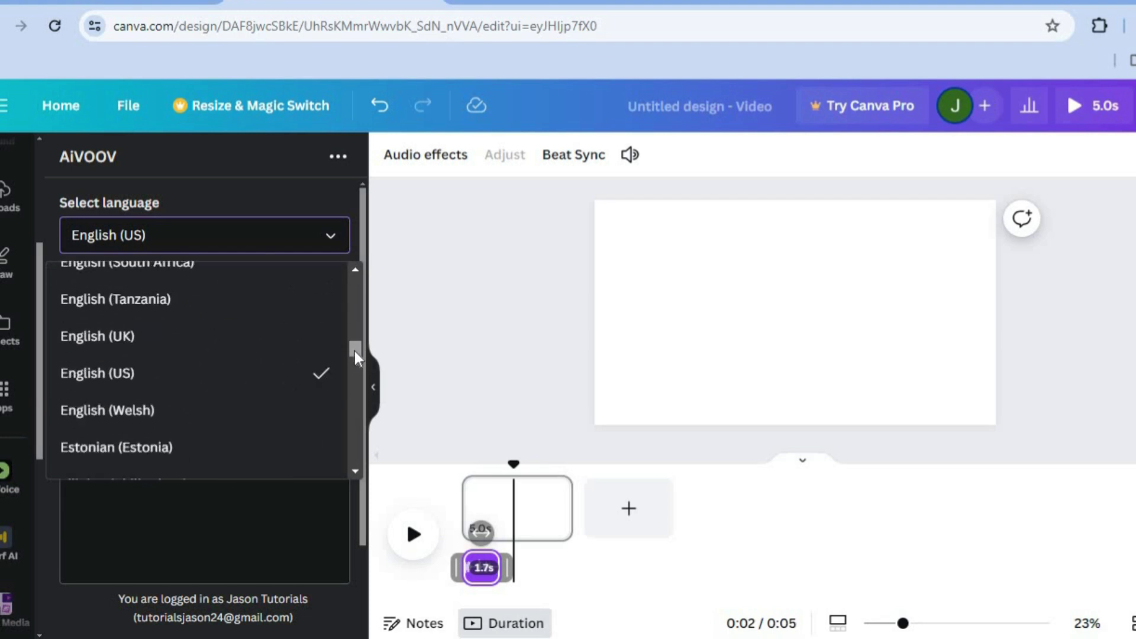
{"action": "left_click", "coordinate": [211, 338]}
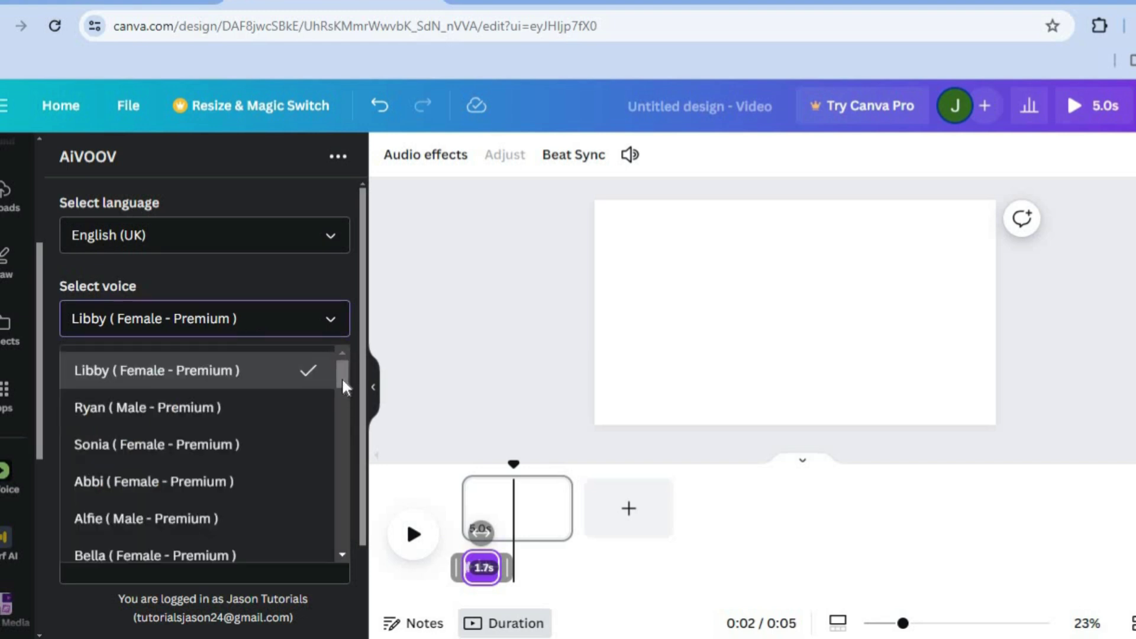
Look through the English (UK) voices, try Layla (Female - Standard) and preview it.
{"action": "left_click_drag", "start_coordinate": [342, 378], "coordinate": [333, 508]}
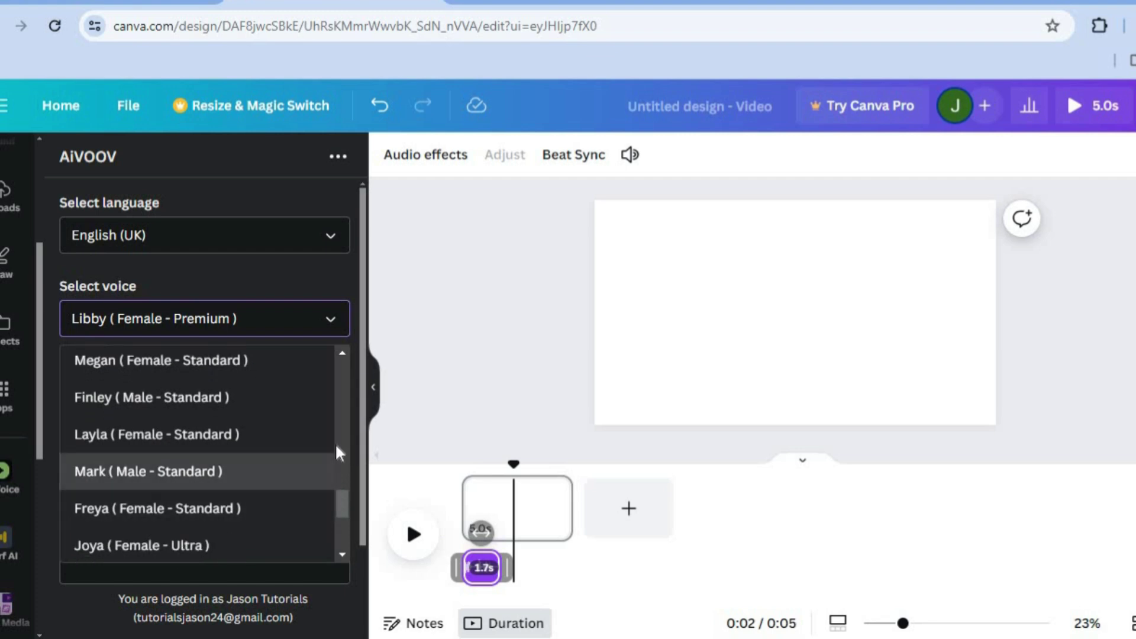
{"action": "left_click", "coordinate": [297, 449]}
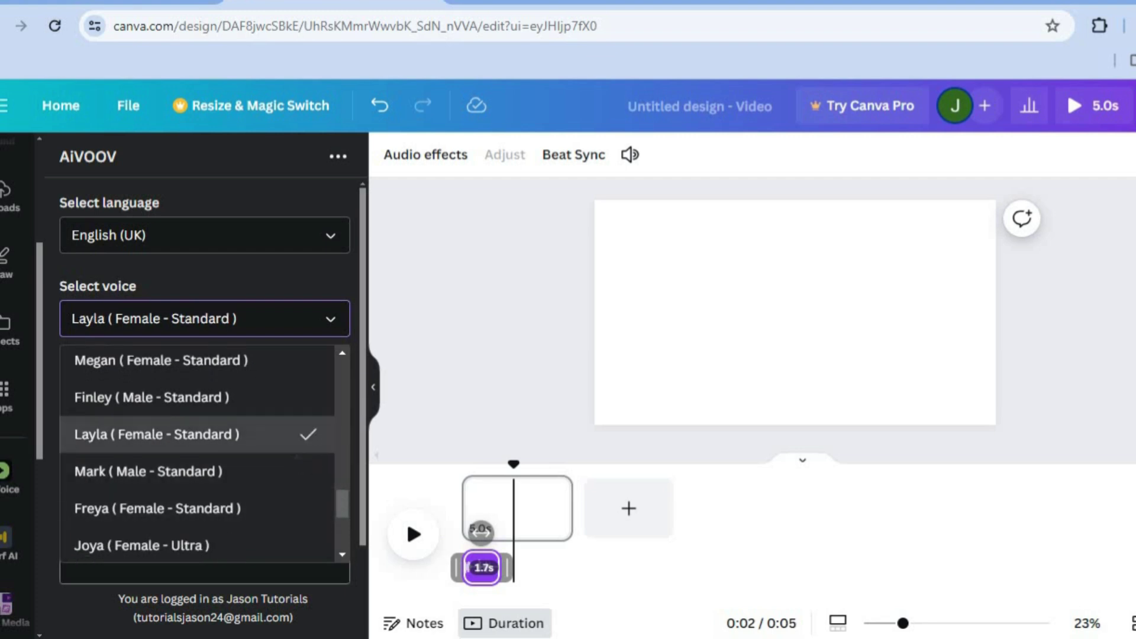
{"action": "left_click", "coordinate": [283, 380]}
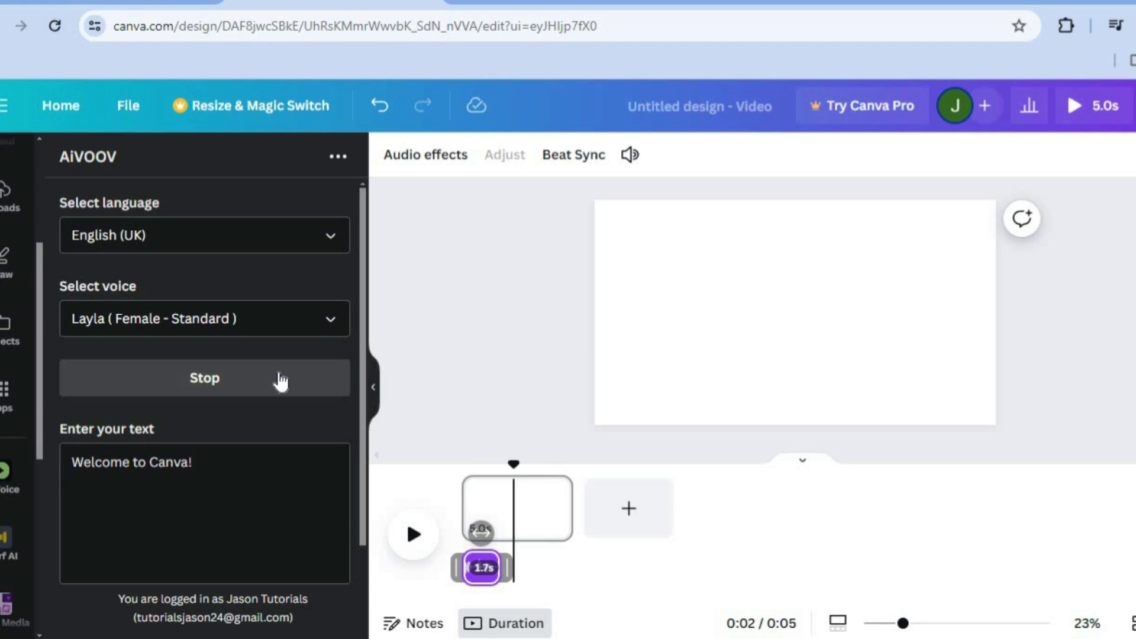
Set the AiVOOV voice to Emma (Female - Standard) and listen to its preview.
{"action": "left_click", "coordinate": [313, 325]}
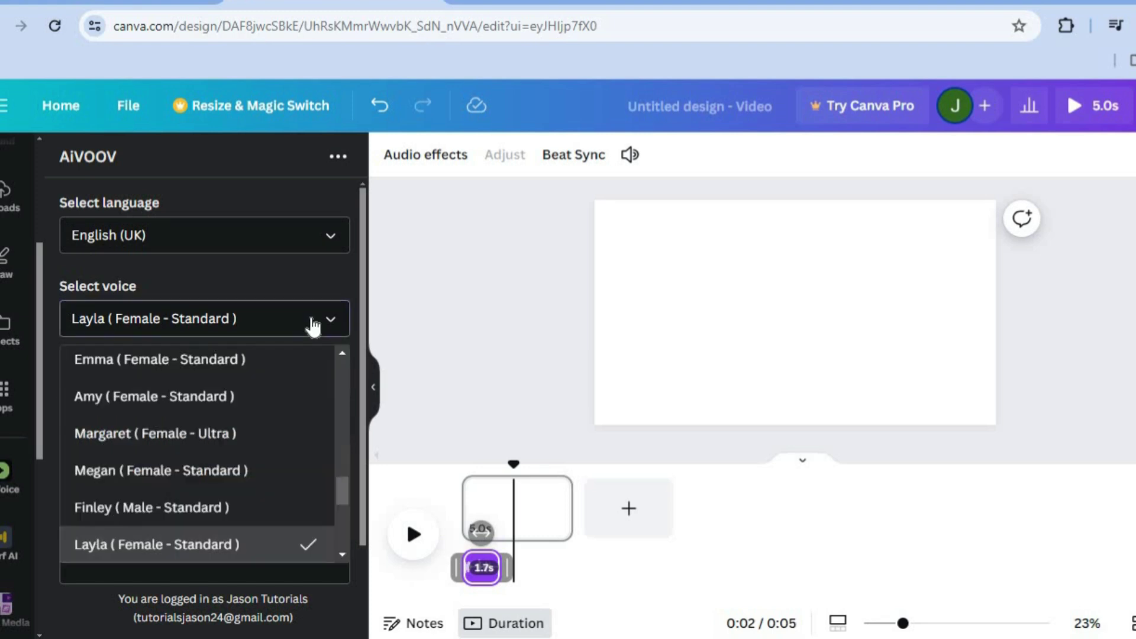
{"action": "left_click", "coordinate": [269, 361]}
{"action": "left_click", "coordinate": [241, 380]}
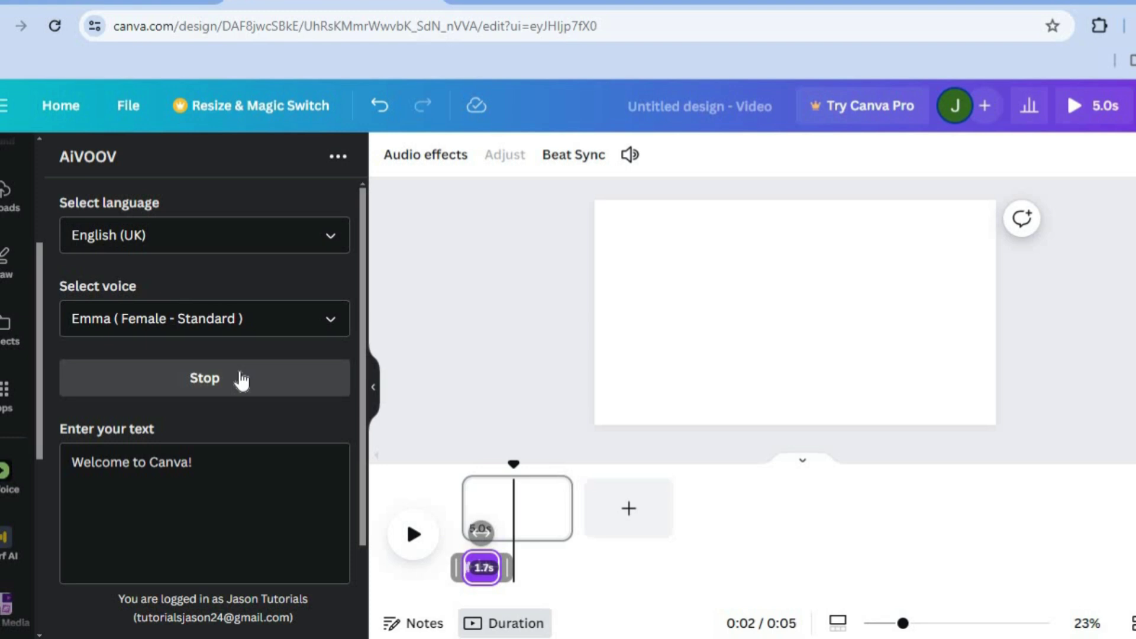
{"action": "left_click", "coordinate": [239, 380]}
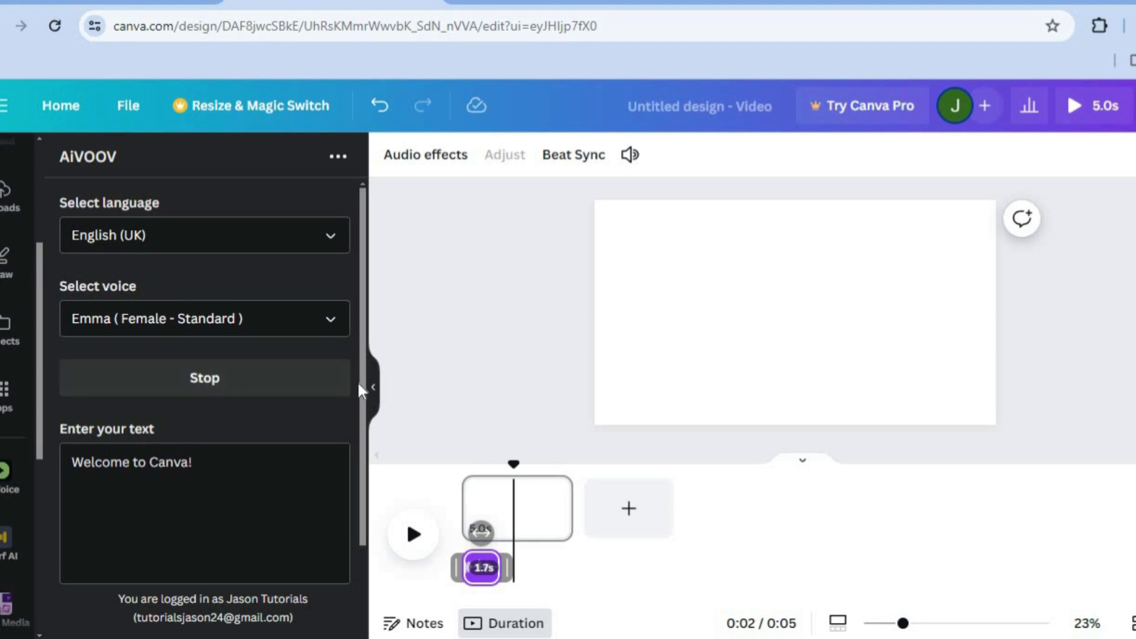
Generate the "Welcome to Canva!" audio and place its clip after the first audio clip, with the playhead near its end.
{"action": "scroll", "coordinate": [359, 467], "scroll_direction": "down", "scroll_amount": 2}
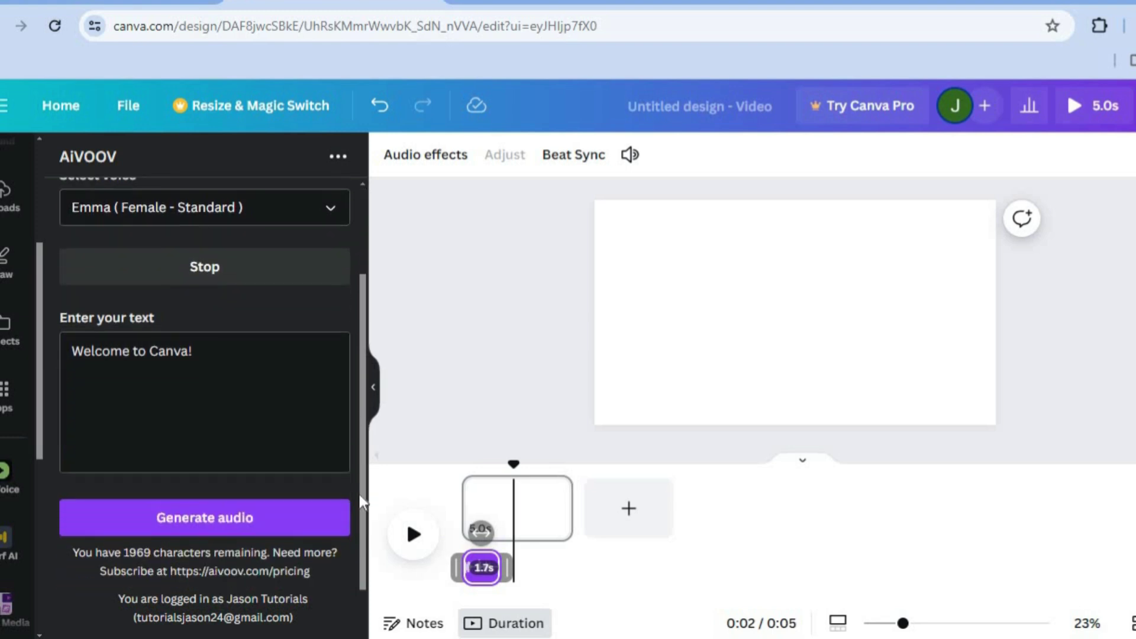
{"action": "left_click", "coordinate": [292, 523]}
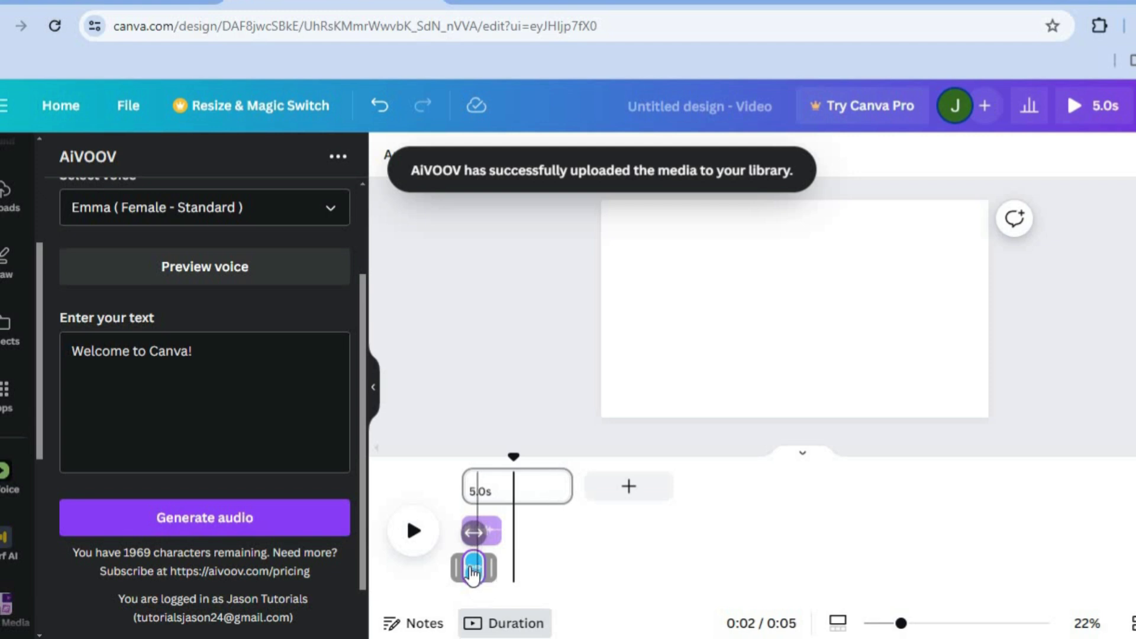
{"action": "left_click_drag", "start_coordinate": [471, 569], "coordinate": [524, 563]}
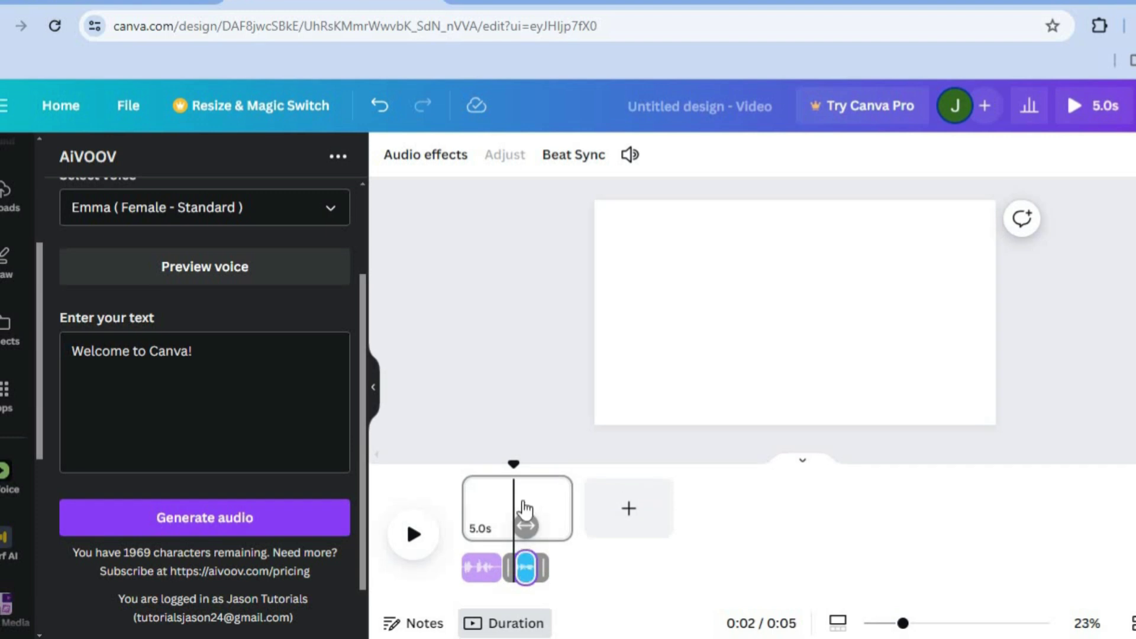
{"action": "left_click_drag", "start_coordinate": [513, 467], "coordinate": [545, 477]}
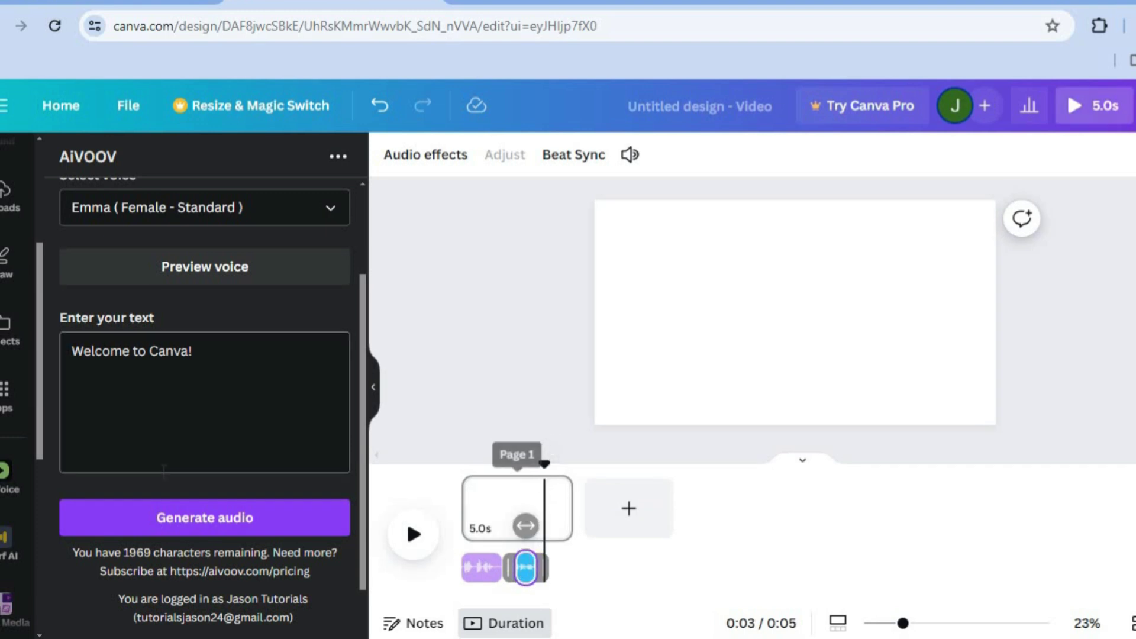
Open the WellSaid app, preview the Ramona J. and Wade C. voices, and add Wade C. to the selected voices.
{"action": "left_click", "coordinate": [16, 404]}
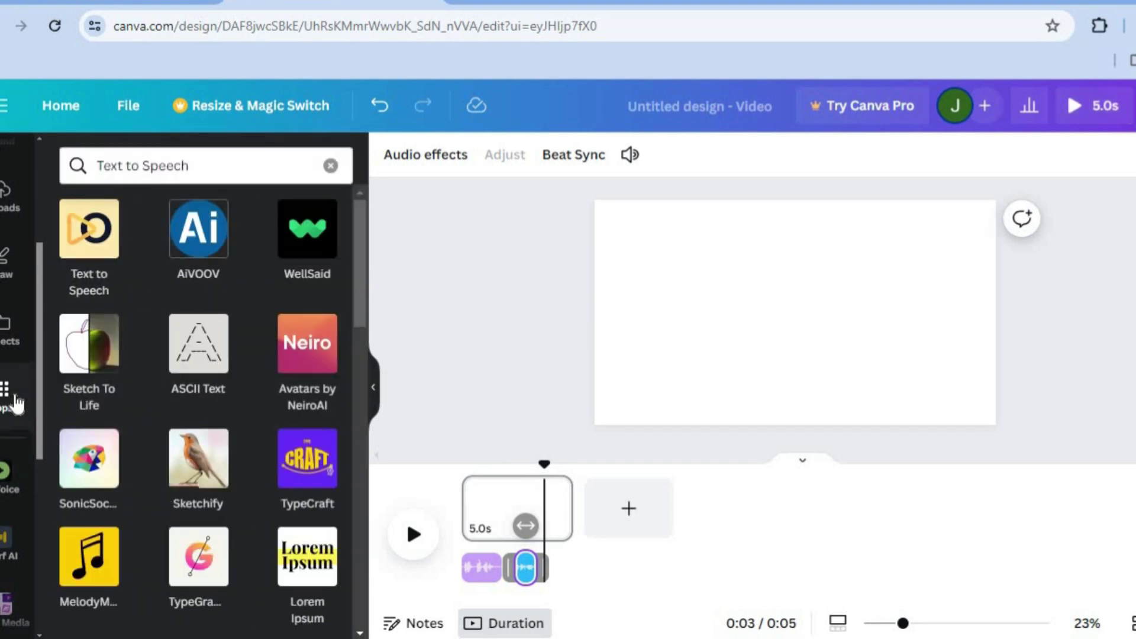
{"action": "left_click", "coordinate": [310, 251]}
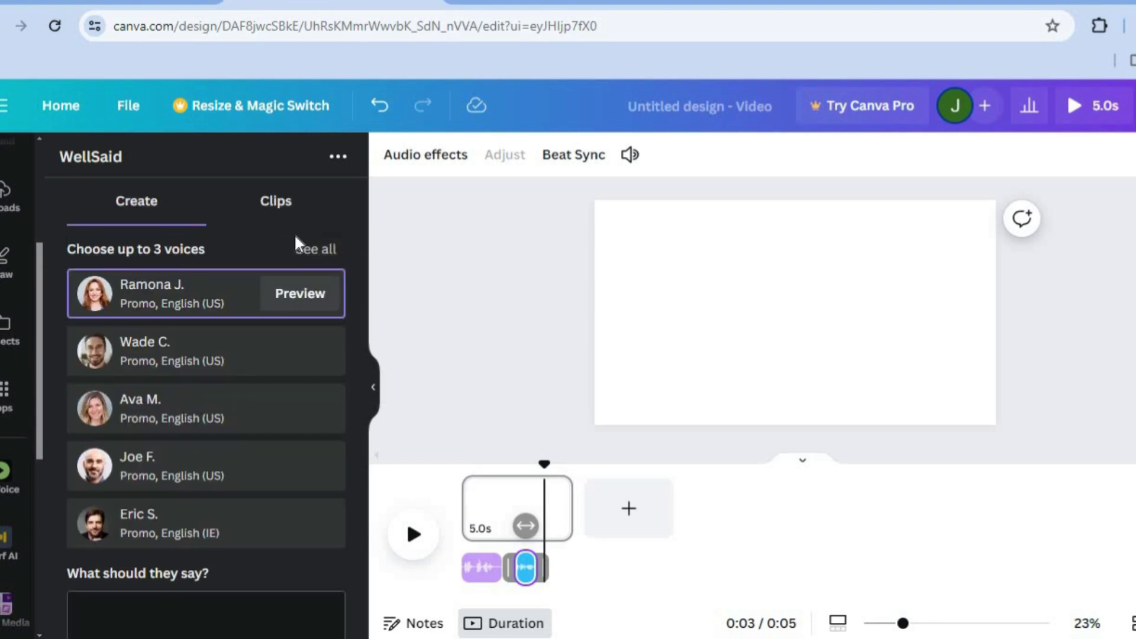
{"action": "left_click", "coordinate": [304, 294]}
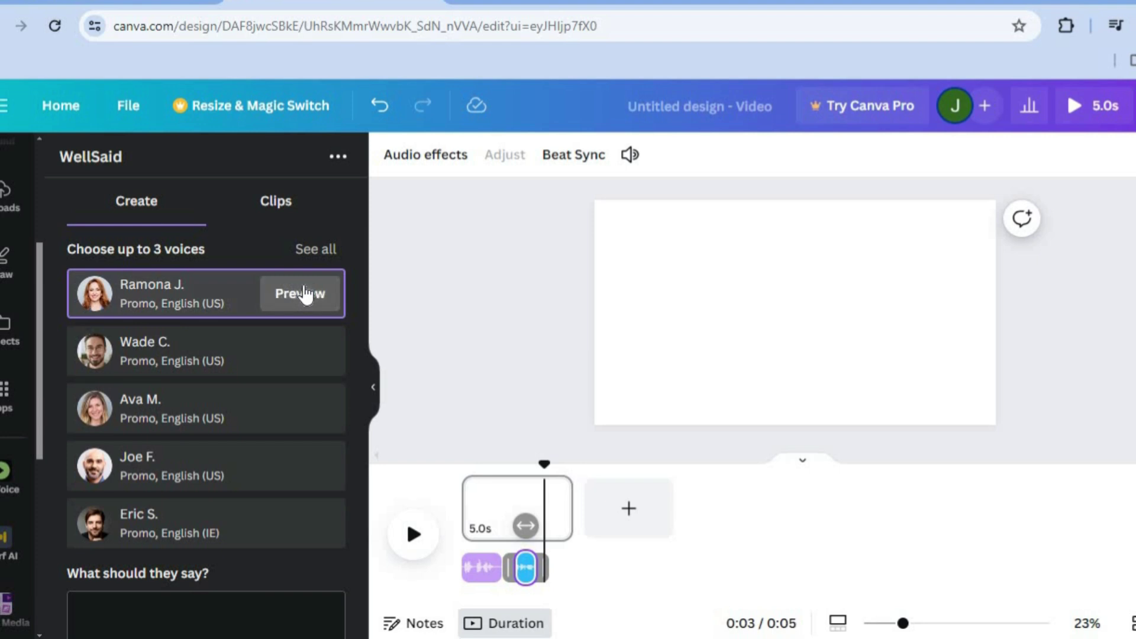
{"action": "left_click", "coordinate": [304, 354]}
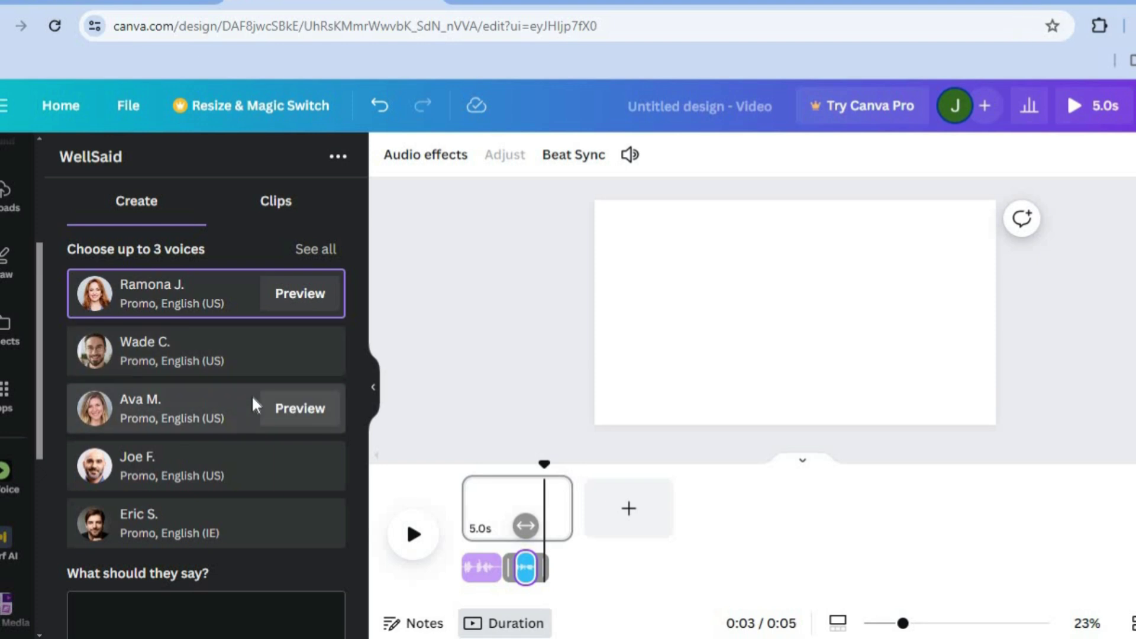
{"action": "left_click", "coordinate": [213, 354]}
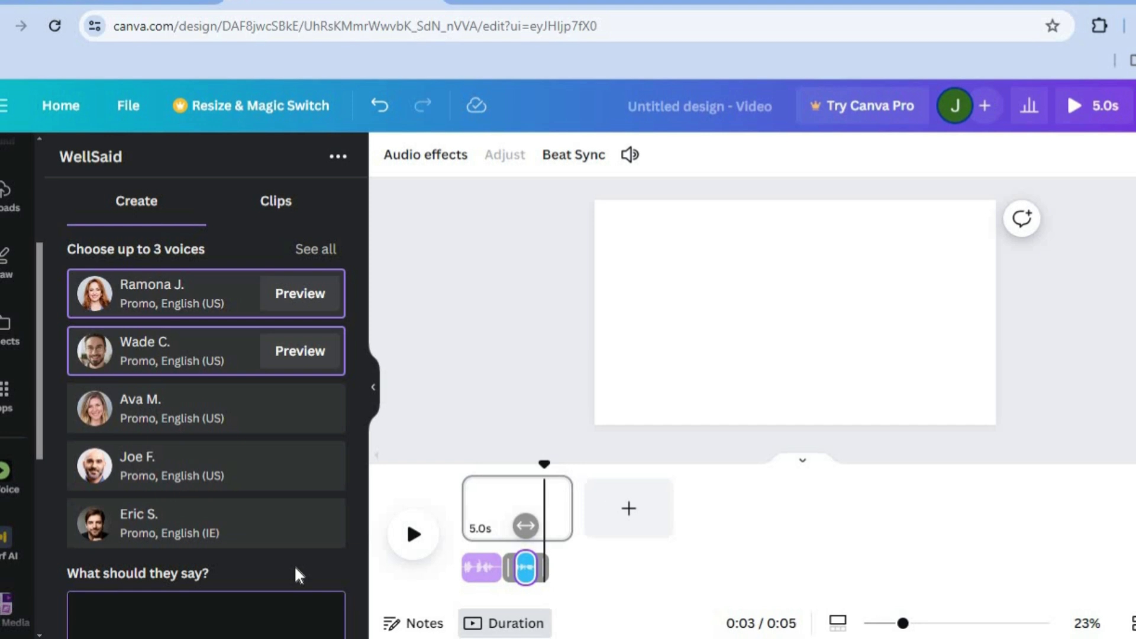
Enter "hello welcome to simple answers" as the WellSaid script and create the clips for the selected voices.
{"action": "type", "text": "heloo"}
{"action": "key", "text": "BackSpace"}
{"action": "key", "text": "BackSpace"}
{"action": "type", "text": "lo welcome"}
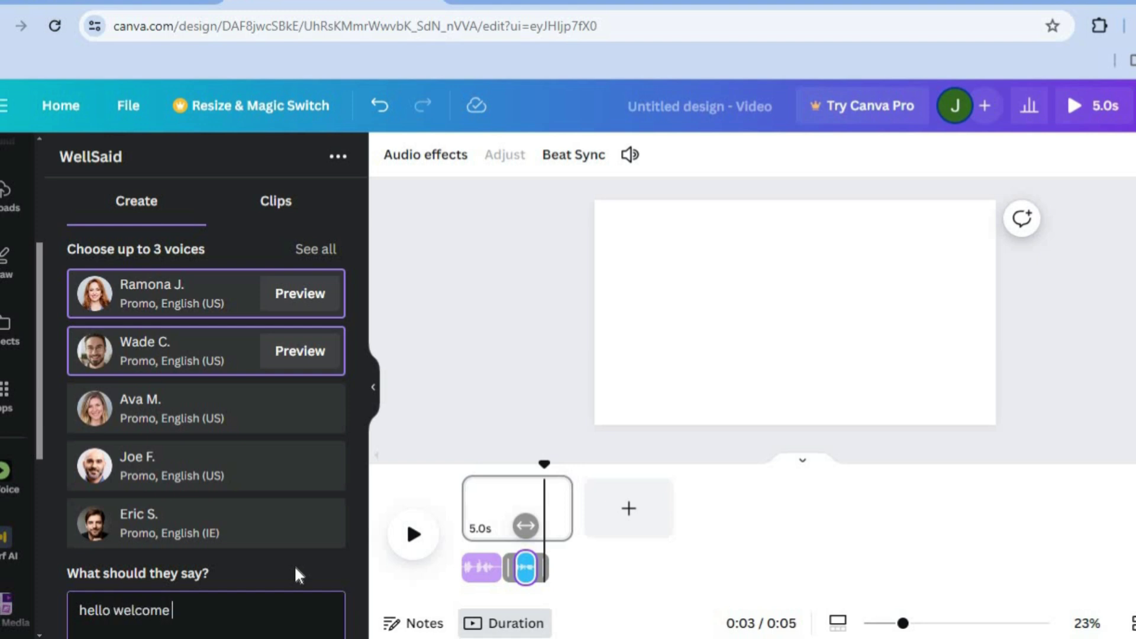
{"action": "type", "text": " to simple answers"}
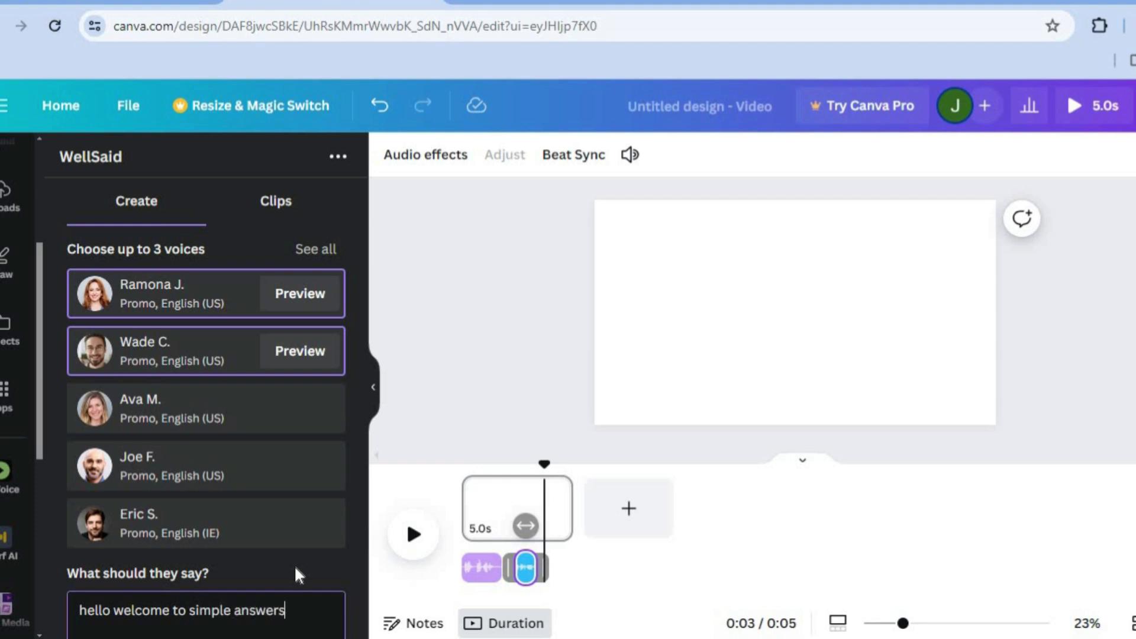
{"action": "scroll", "coordinate": [357, 552], "scroll_direction": "down", "scroll_amount": 5}
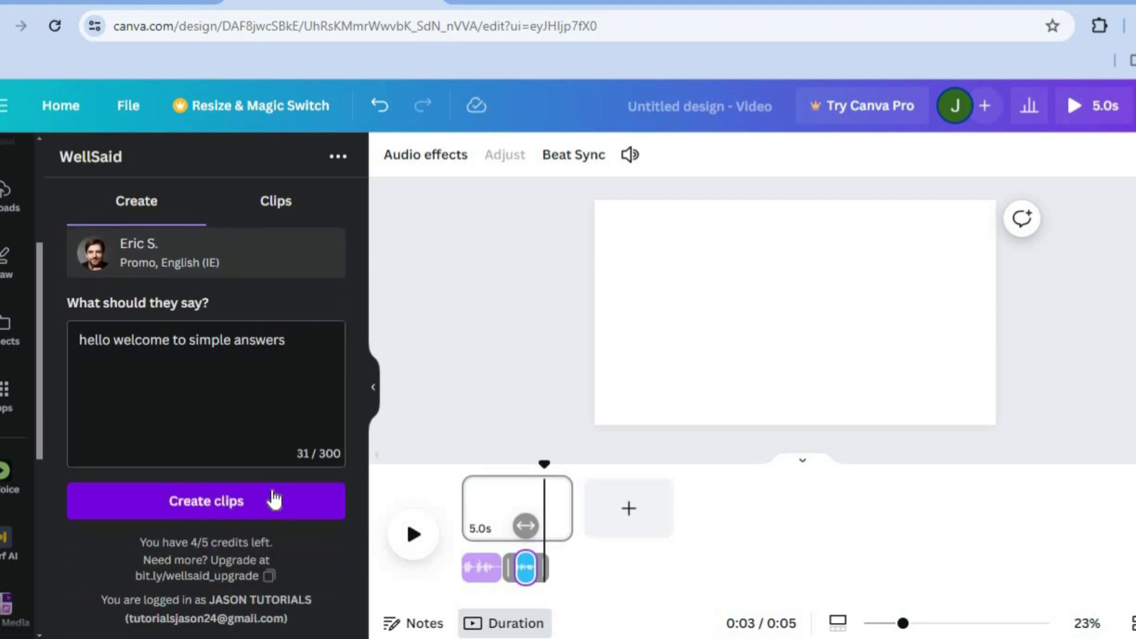
{"action": "left_click", "coordinate": [265, 509]}
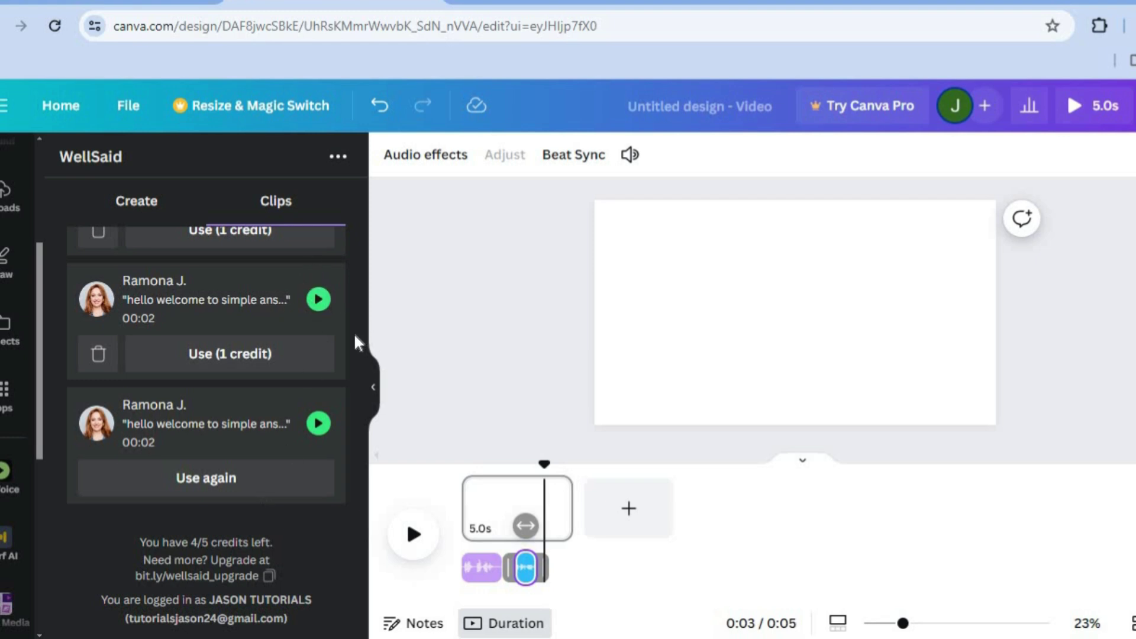
Listen to the new Wade C. clip and use it in the design for 1 credit.
{"action": "scroll", "coordinate": [354, 339], "scroll_direction": "up", "scroll_amount": 2}
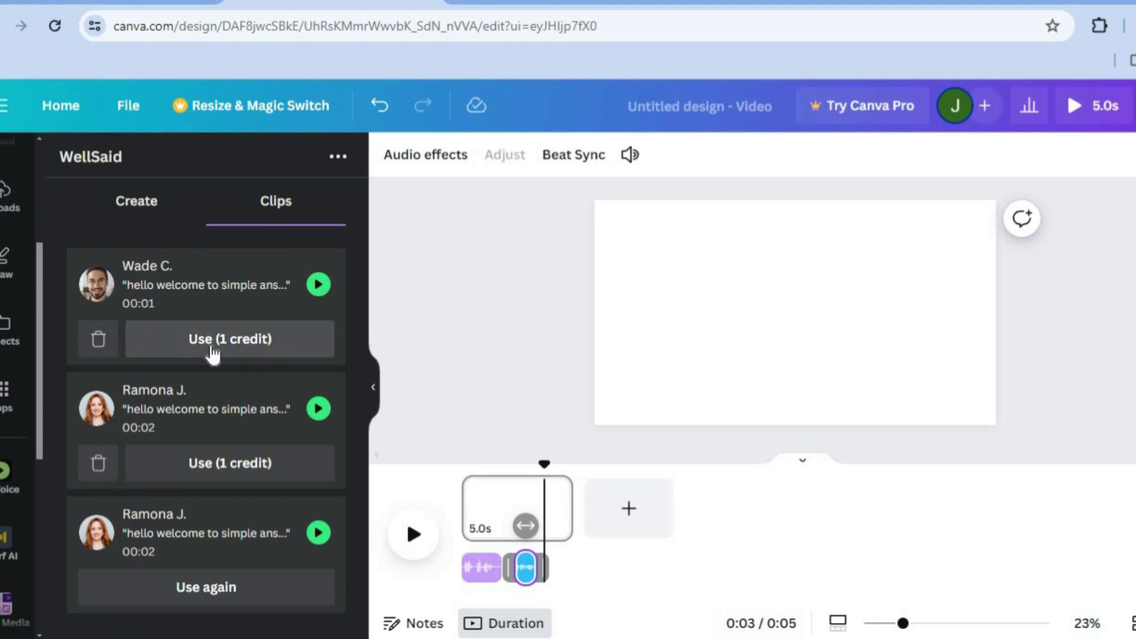
{"action": "left_click", "coordinate": [320, 286]}
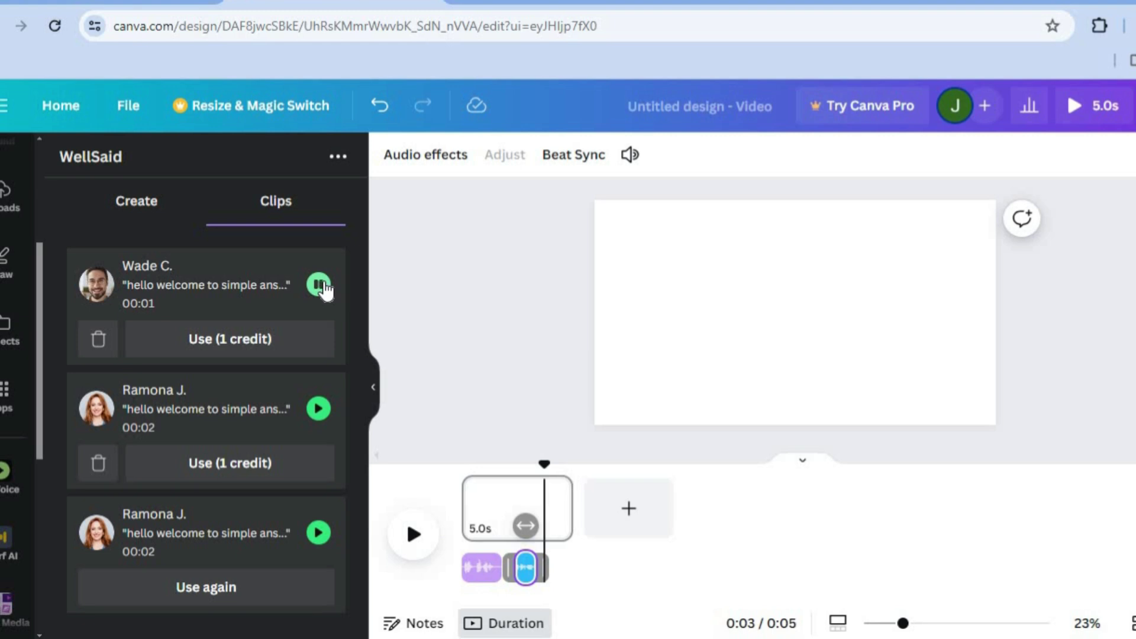
{"action": "left_click", "coordinate": [261, 346]}
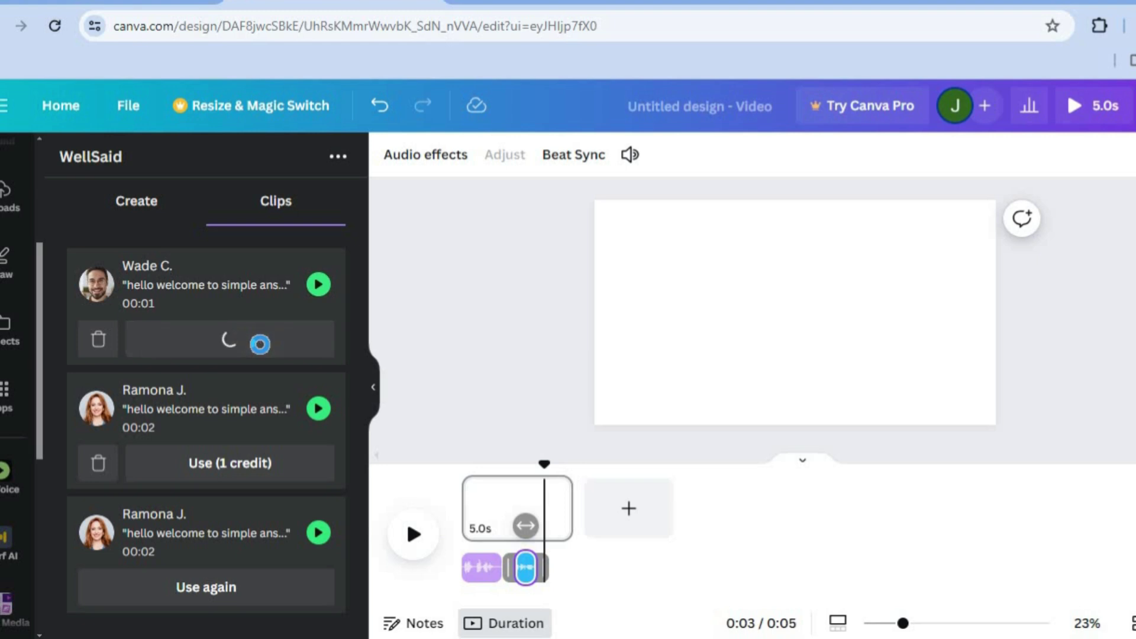
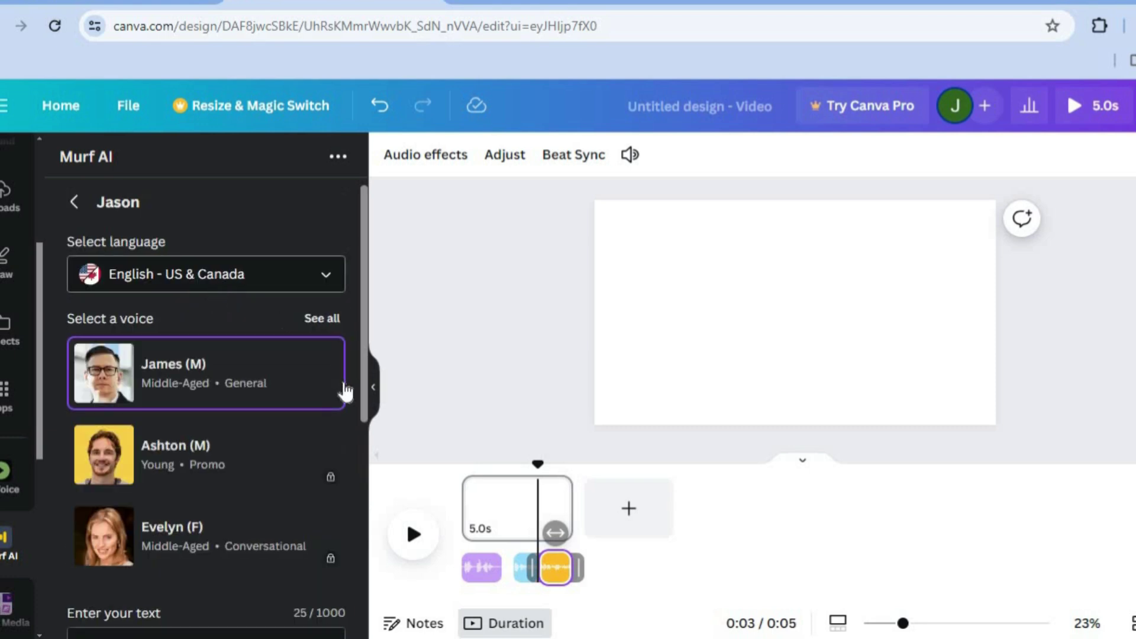
Set the Murf AI language to English - UK and preview the Peter (M) and Katie (F) voices.
{"action": "mouse_move", "coordinate": [345, 391]}
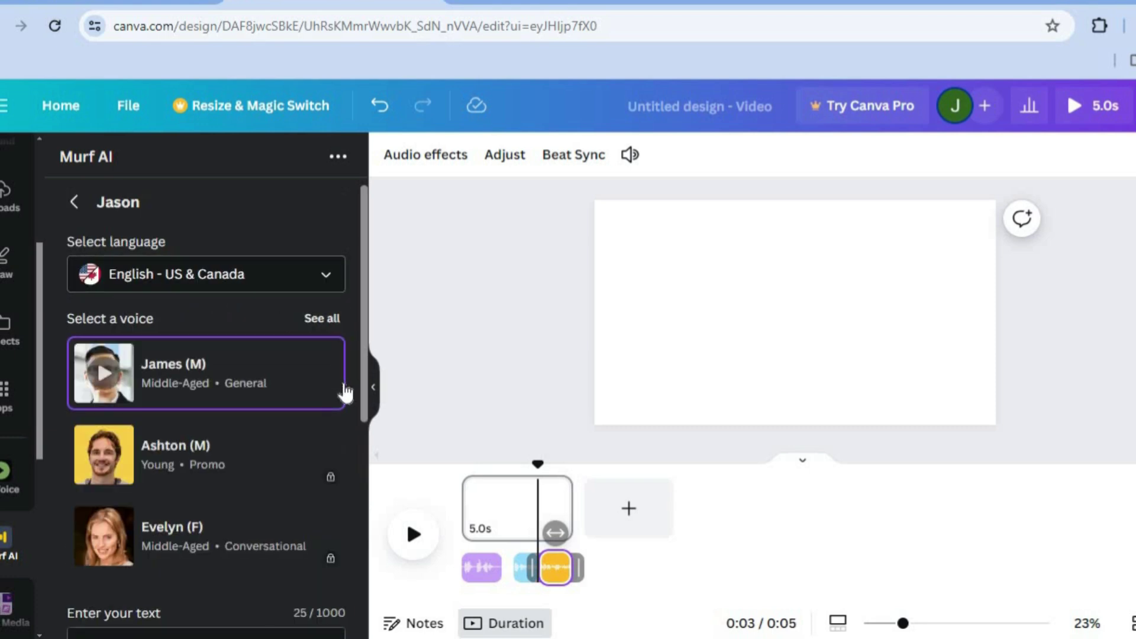
{"action": "left_click", "coordinate": [323, 273]}
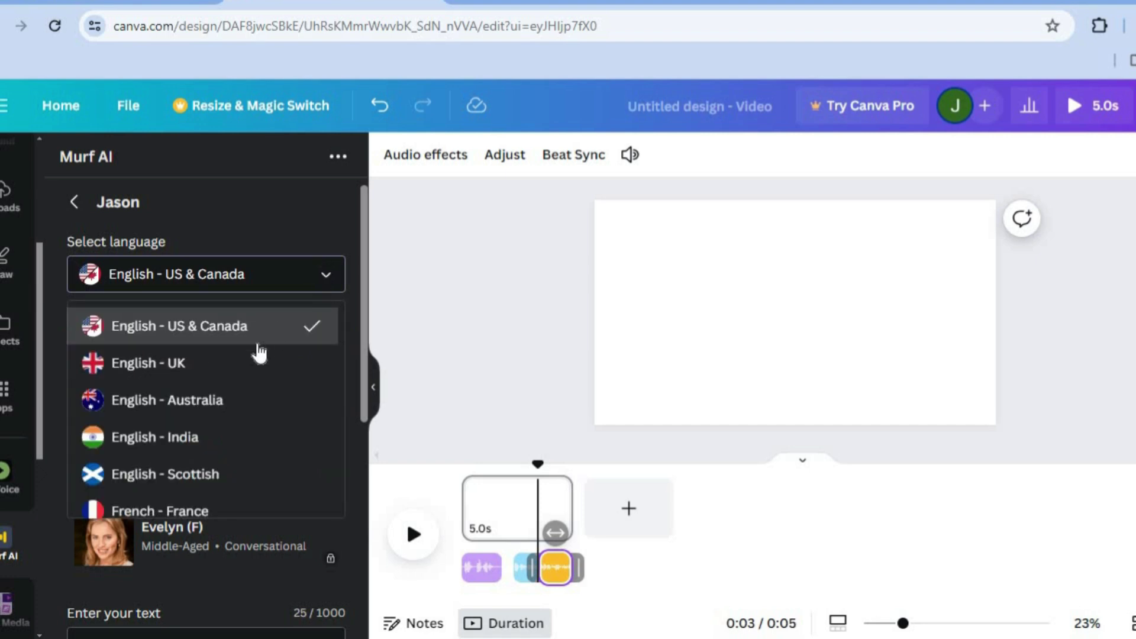
{"action": "left_click", "coordinate": [249, 362]}
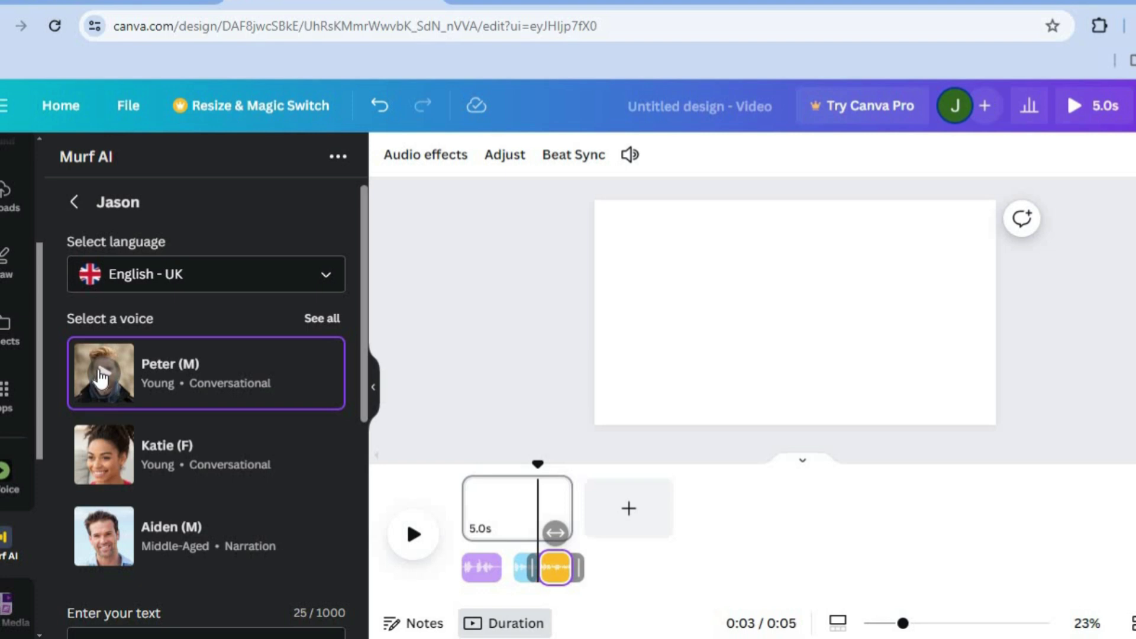
{"action": "left_click", "coordinate": [101, 374]}
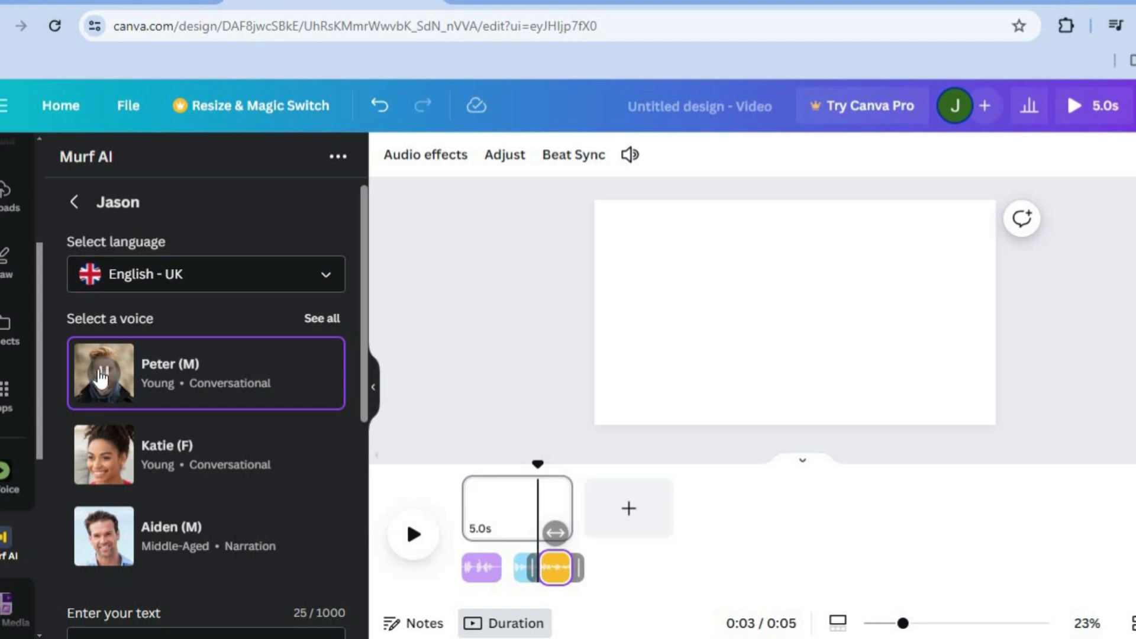
{"action": "left_click", "coordinate": [108, 460]}
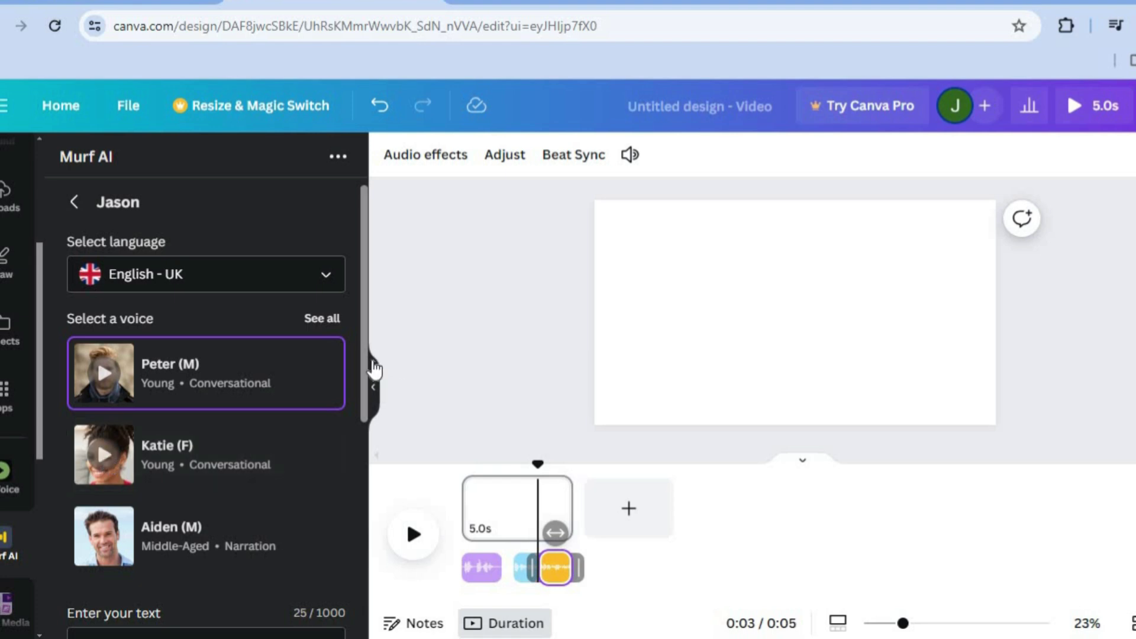
Generate the "welcome to simple answers" voiceover in the Conversational style and go back out of the Murf AI project.
{"action": "scroll", "coordinate": [354, 474], "scroll_direction": "down", "scroll_amount": 1}
{"action": "scroll", "coordinate": [355, 482], "scroll_direction": "down", "scroll_amount": 4}
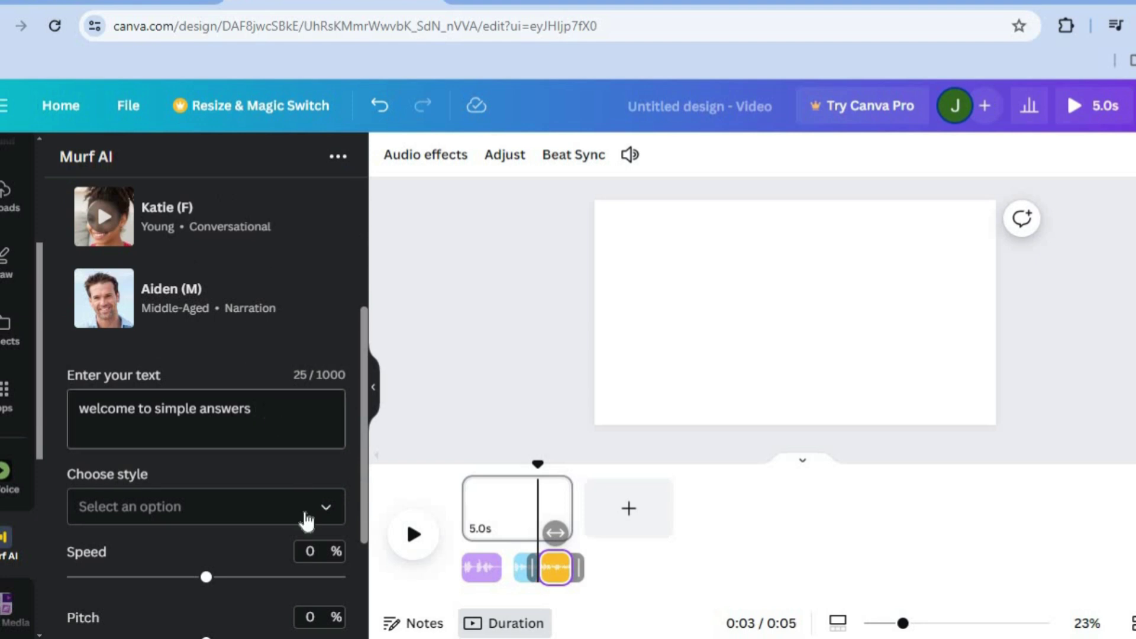
{"action": "left_click", "coordinate": [321, 519]}
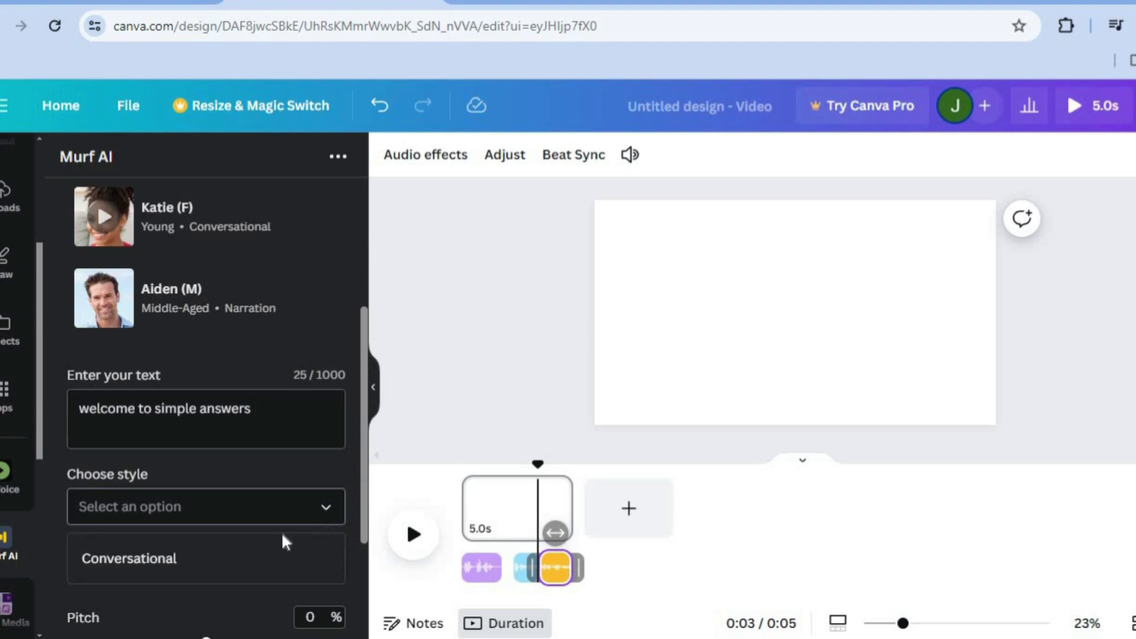
{"action": "left_click", "coordinate": [256, 555]}
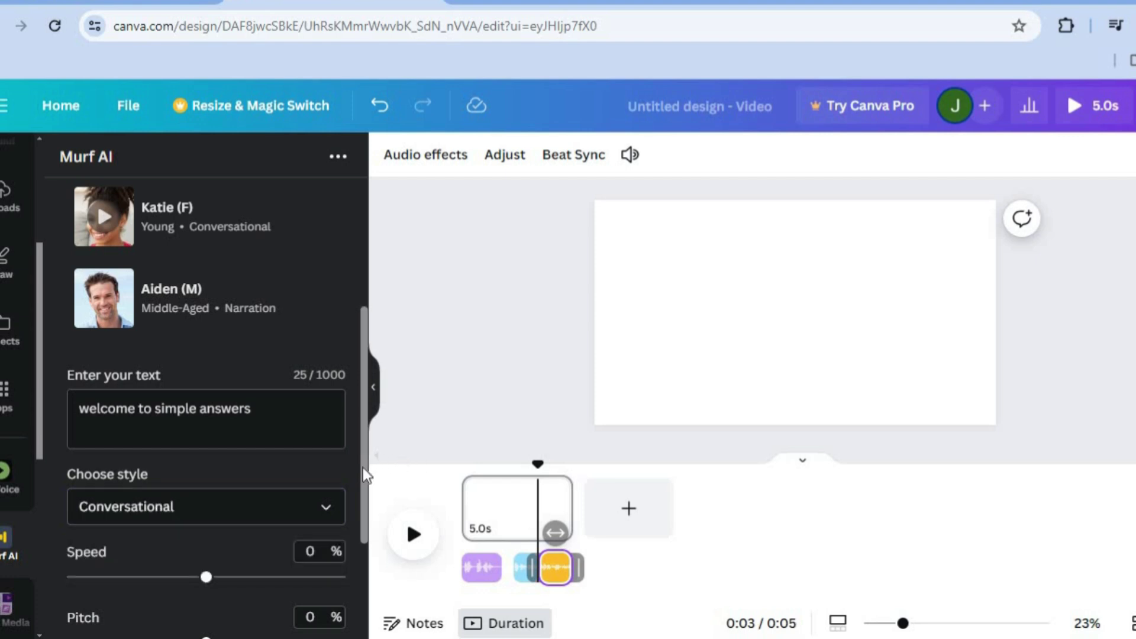
{"action": "scroll", "coordinate": [352, 538], "scroll_direction": "down", "scroll_amount": 1}
{"action": "scroll", "coordinate": [353, 540], "scroll_direction": "down", "scroll_amount": 3}
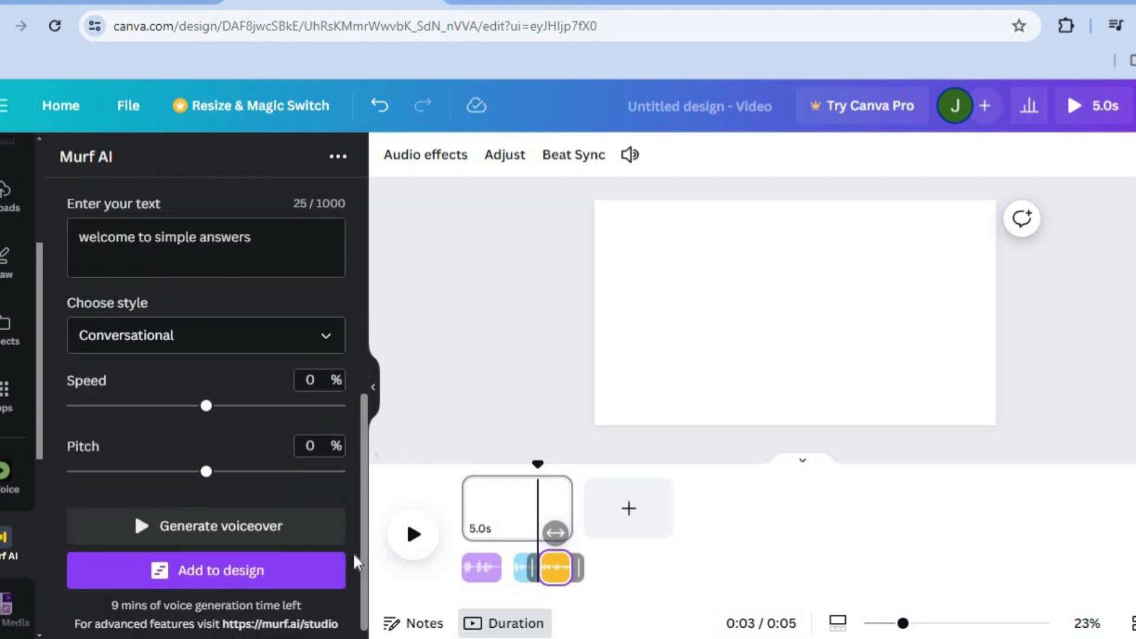
{"action": "left_click", "coordinate": [141, 523]}
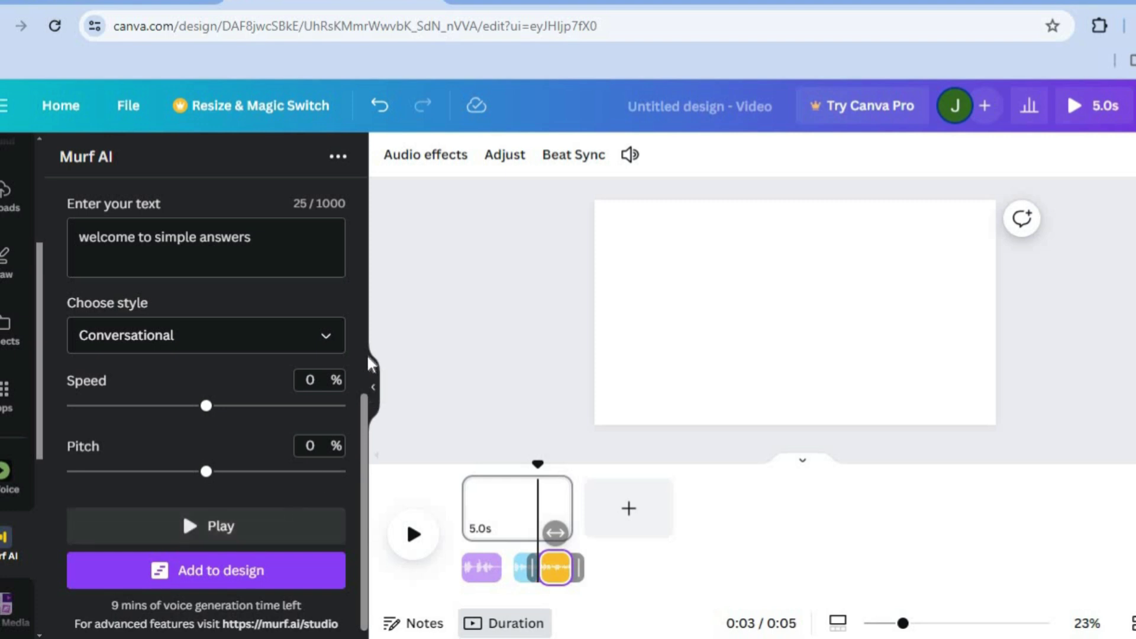
{"action": "left_click_drag", "start_coordinate": [365, 434], "coordinate": [368, 227]}
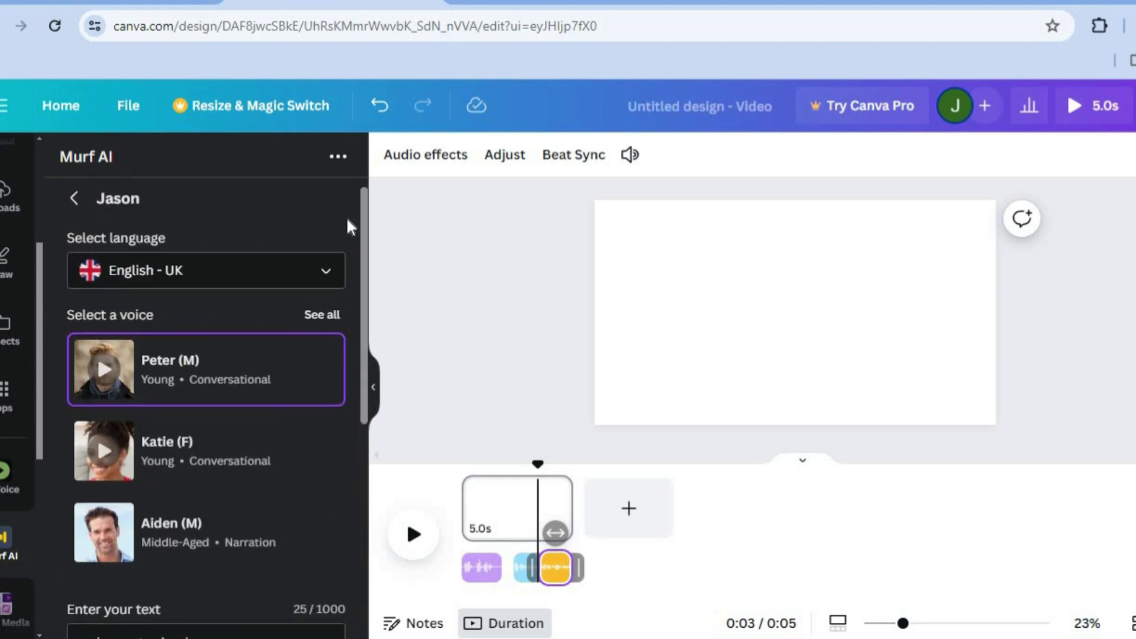
{"action": "left_click", "coordinate": [84, 197]}
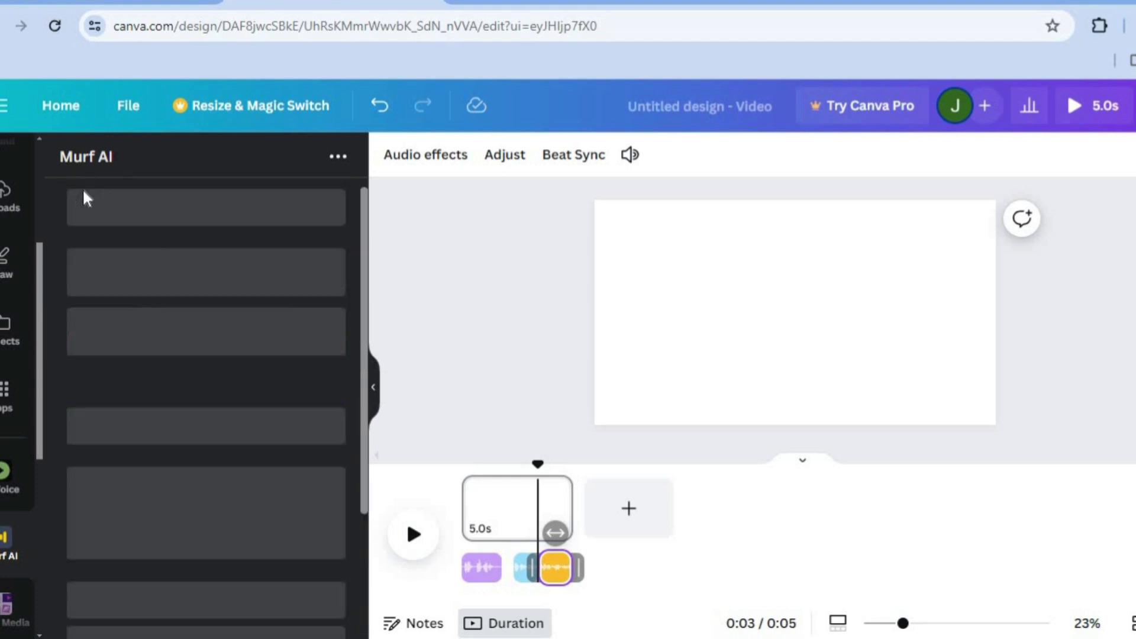
Open the AI Voice app from the Murf AI search results and filter its voice list to Popular.
{"action": "left_click", "coordinate": [22, 404]}
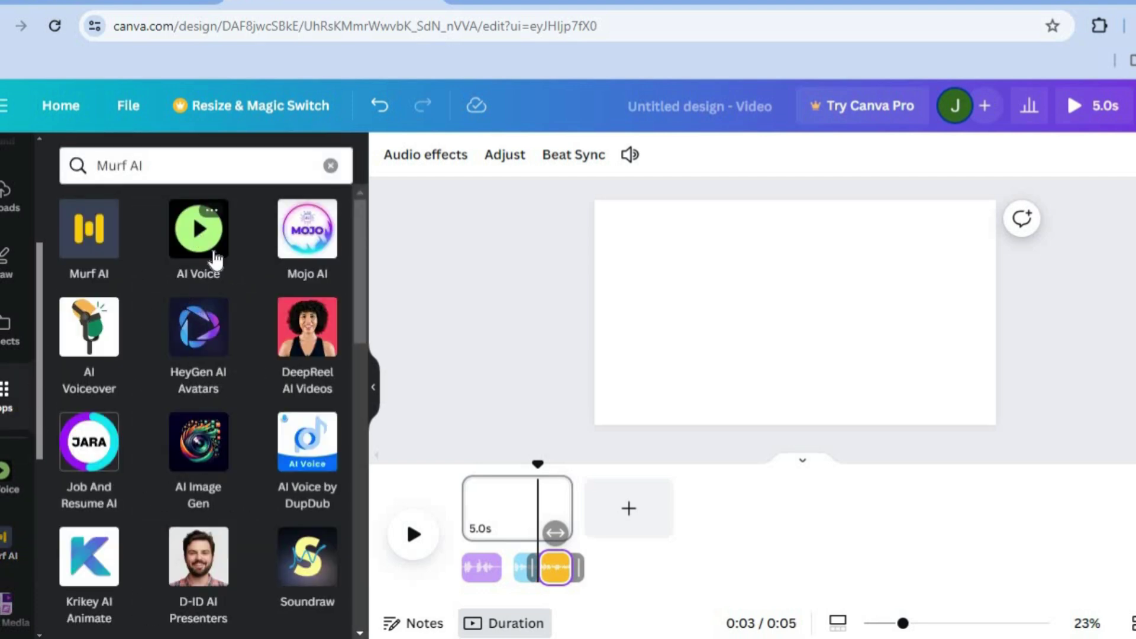
{"action": "left_click", "coordinate": [197, 249]}
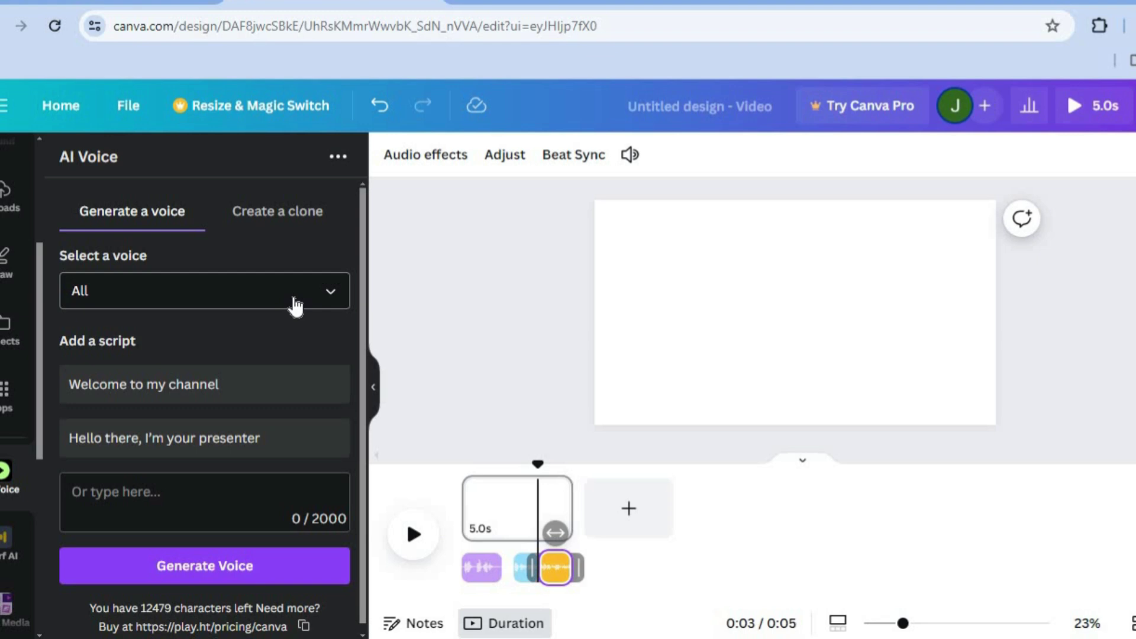
{"action": "left_click", "coordinate": [295, 307]}
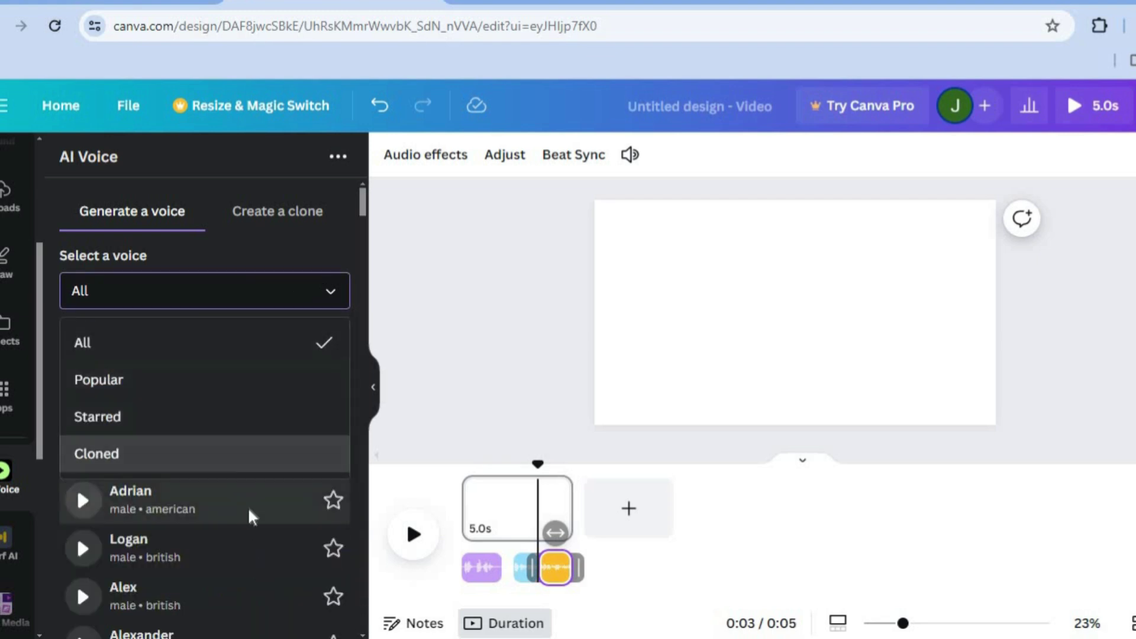
{"action": "left_click", "coordinate": [244, 384]}
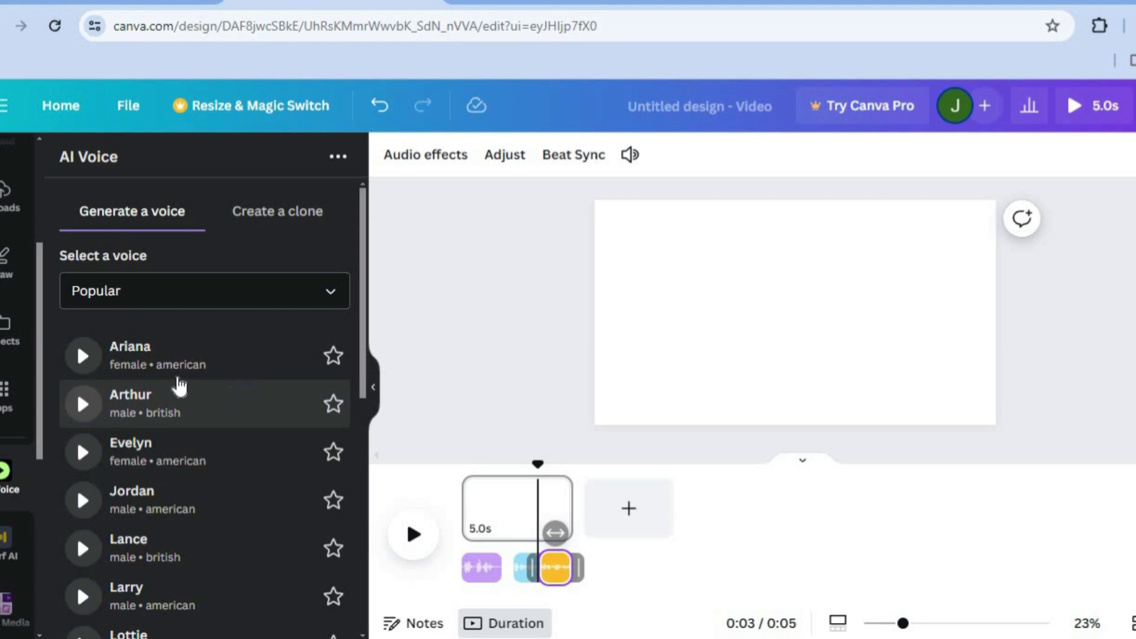
Preview the Ariana (female, American) and Arthur (male, British) voices, stopping the playback after Arthur.
{"action": "left_click", "coordinate": [94, 365]}
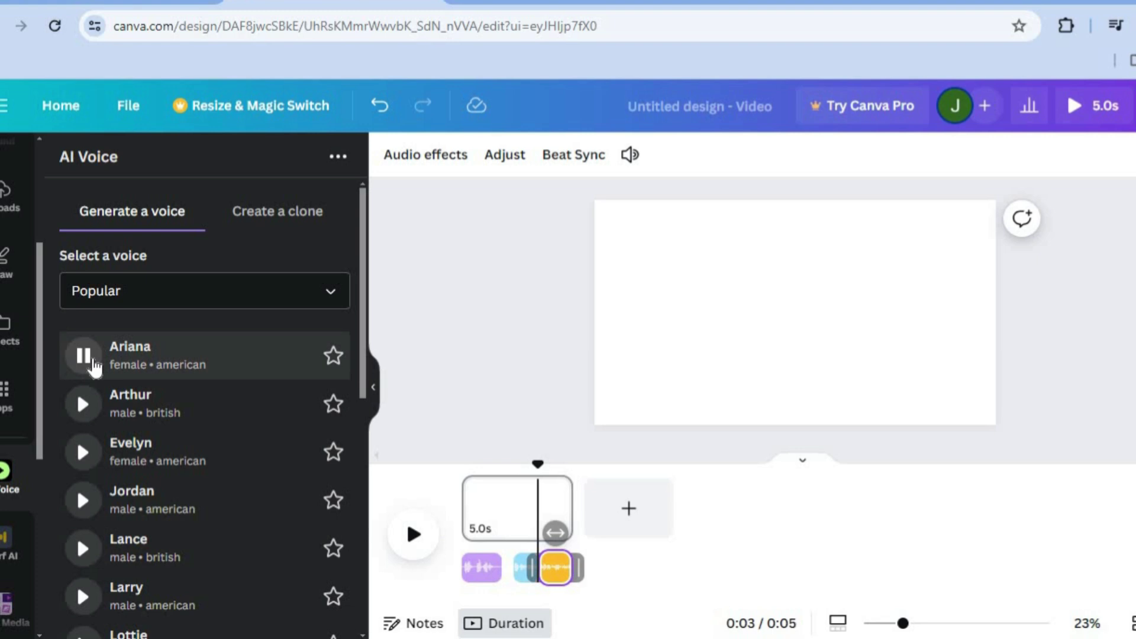
{"action": "left_click", "coordinate": [81, 415]}
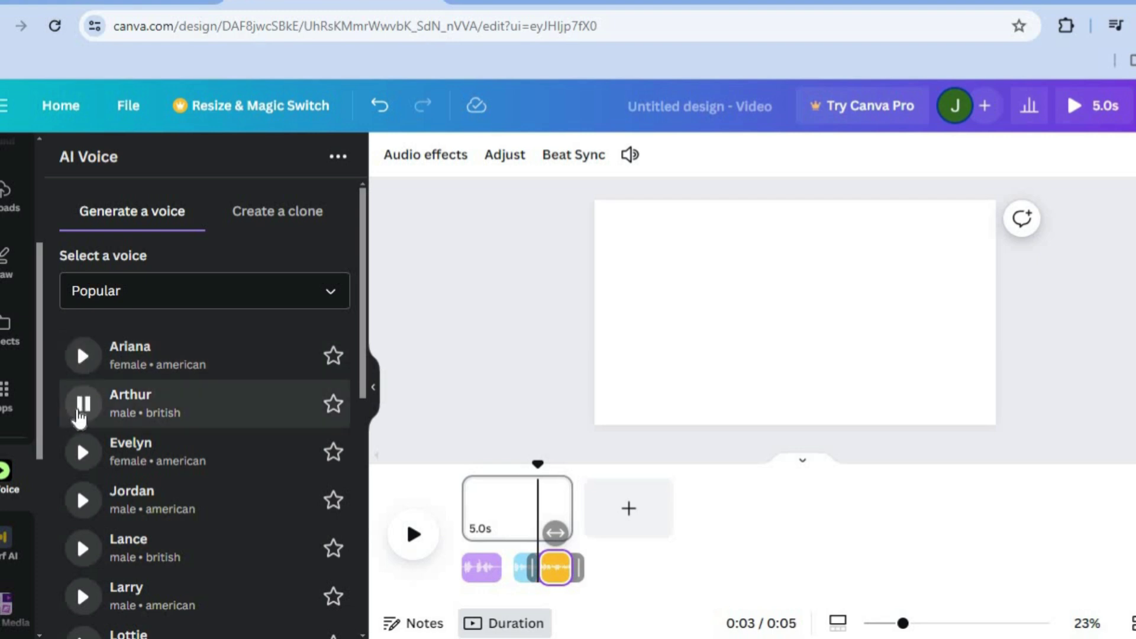
{"action": "left_click", "coordinate": [78, 411]}
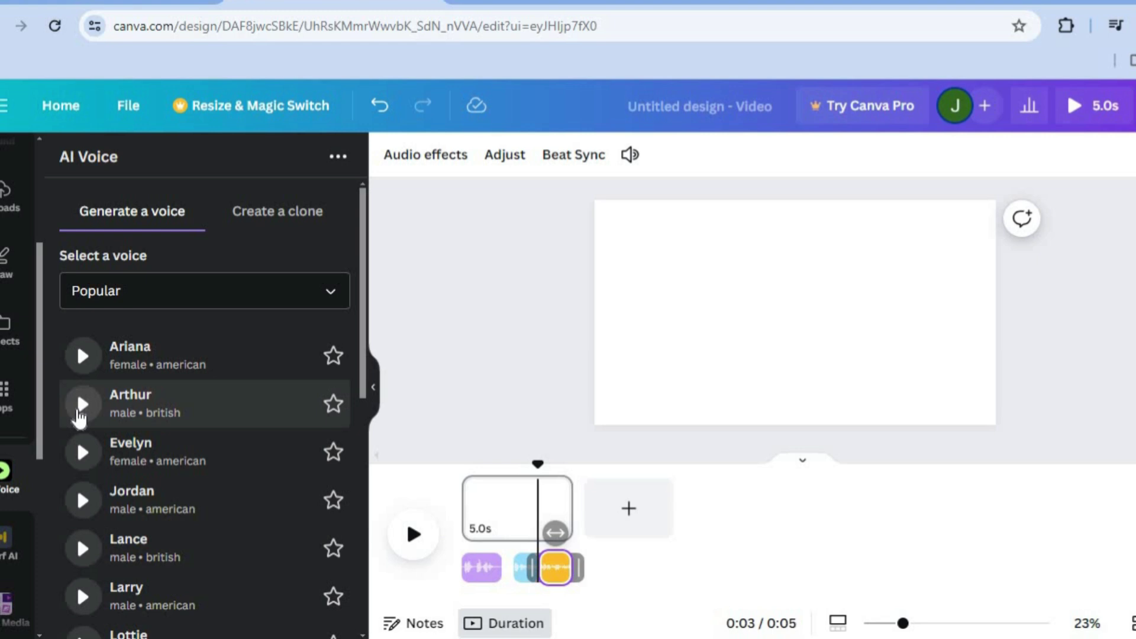
Examine the voice cloning form in AI Voice, including its consent terms, and return to the voice generation options.
{"action": "left_click", "coordinate": [279, 220]}
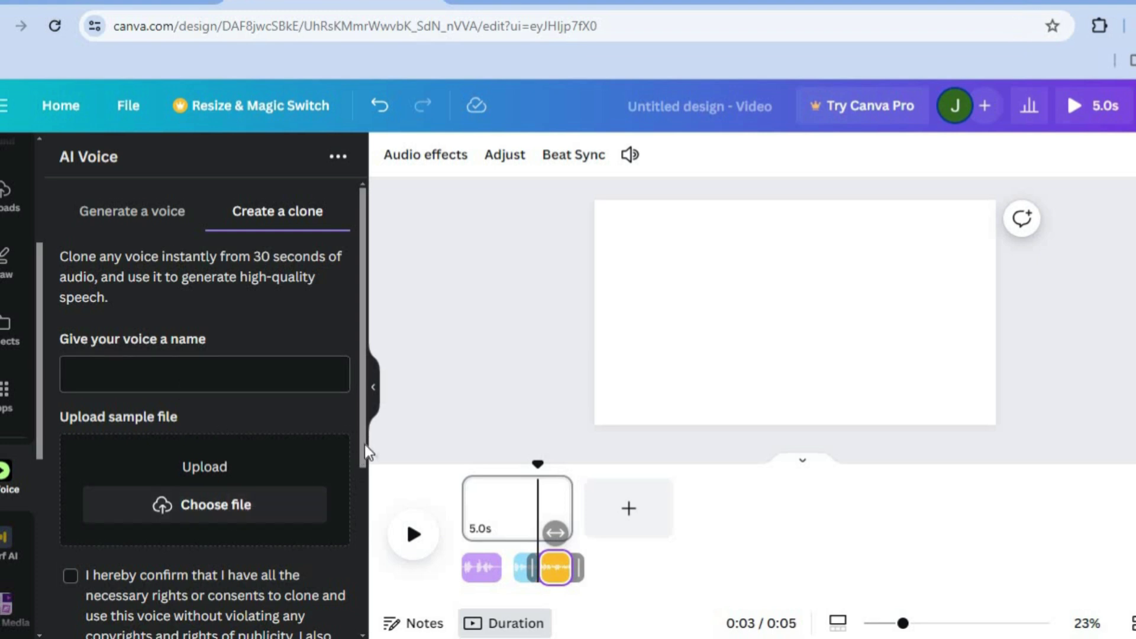
{"action": "scroll", "coordinate": [365, 445], "scroll_direction": "down", "scroll_amount": 3}
{"action": "scroll", "coordinate": [366, 439], "scroll_direction": "up", "scroll_amount": 3}
{"action": "left_click", "coordinate": [160, 227]}
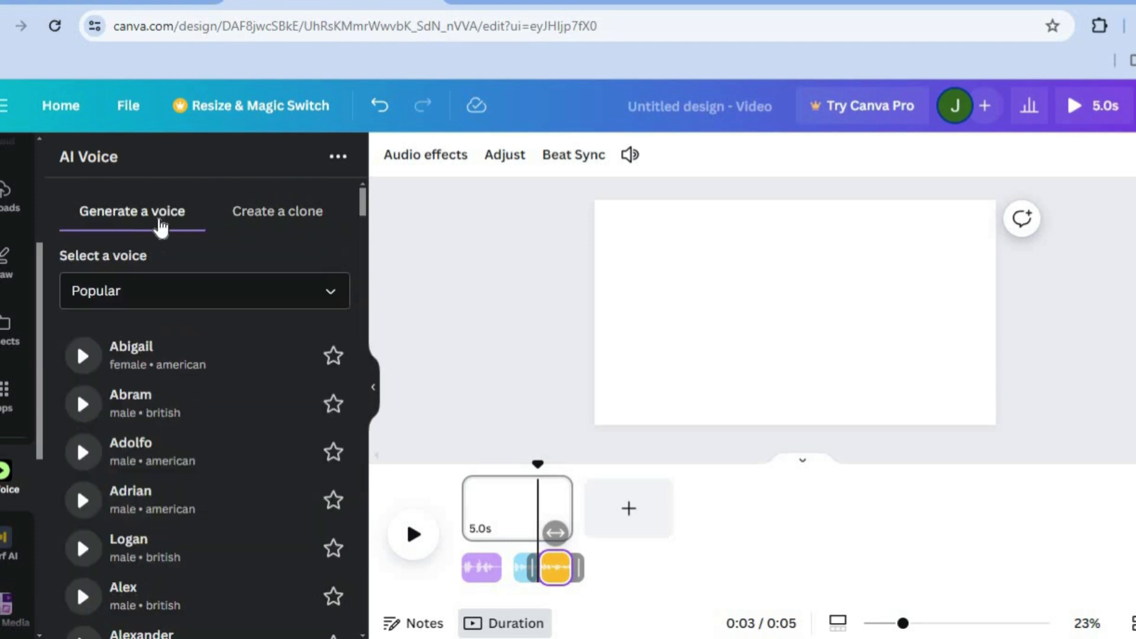
{"action": "mouse_move", "coordinate": [363, 200]}
{"action": "left_mouse_down"}
{"action": "mouse_move", "coordinate": [362, 215]}
{"action": "mouse_move", "coordinate": [362, 189]}
{"action": "left_mouse_up"}
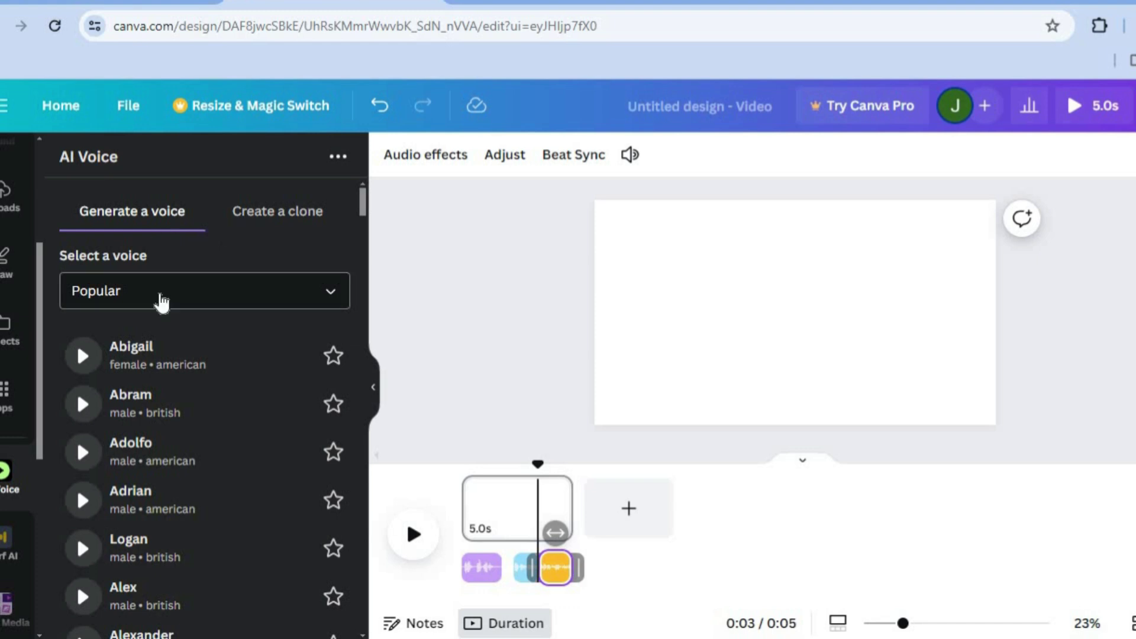
View the Mojo AI and AI Voiceover app descriptions, returning to the app search results after each.
{"action": "left_click", "coordinate": [22, 403]}
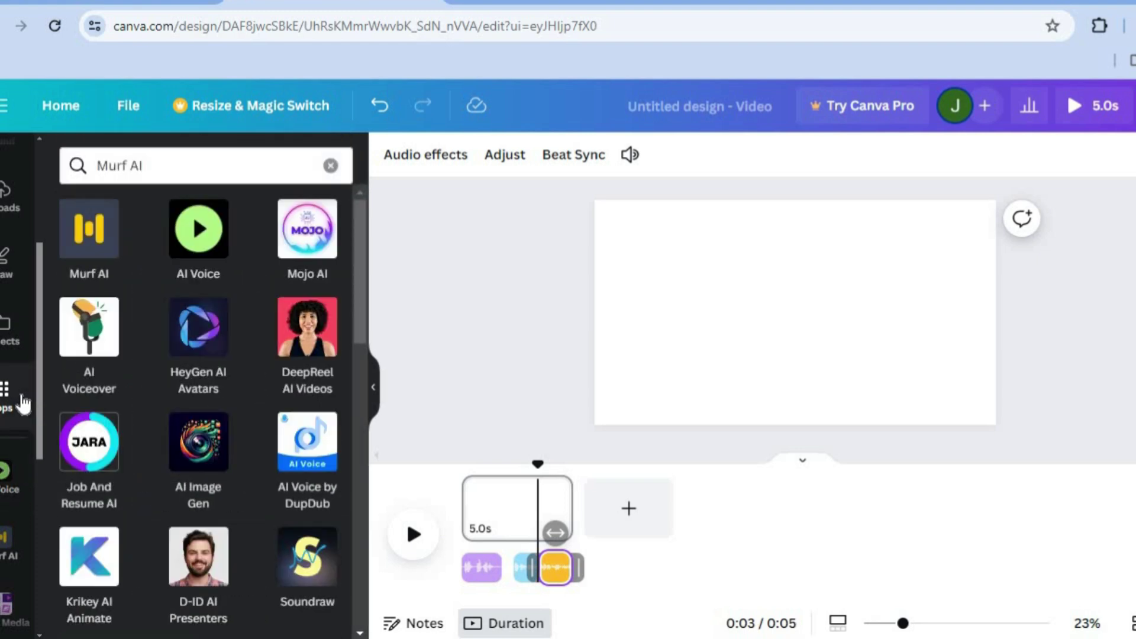
{"action": "left_click", "coordinate": [310, 244]}
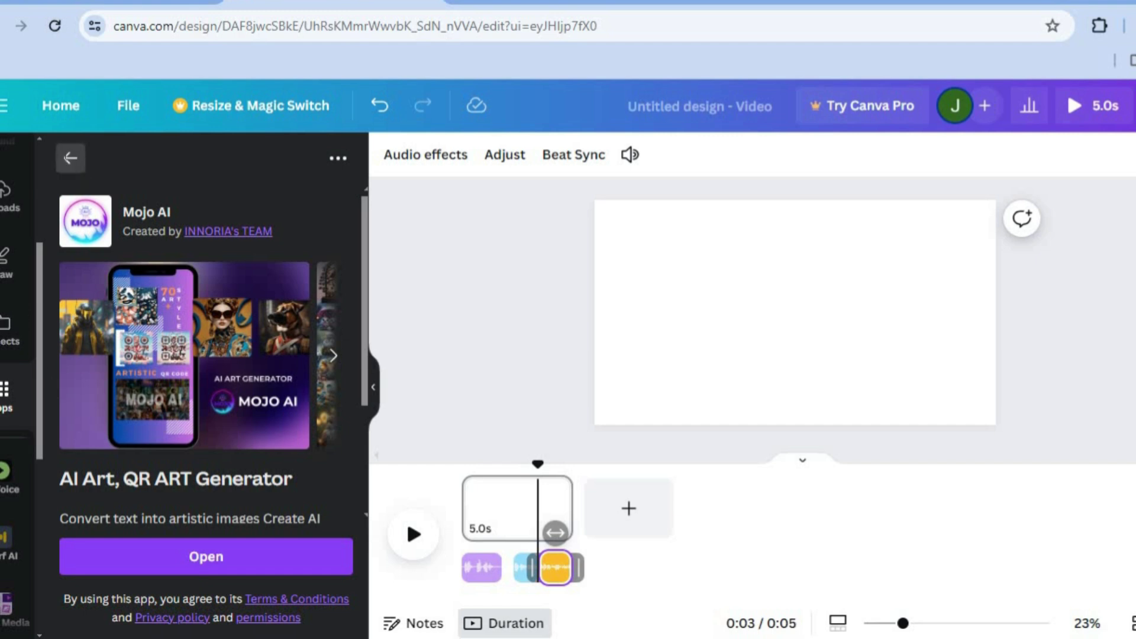
{"action": "left_click", "coordinate": [67, 160]}
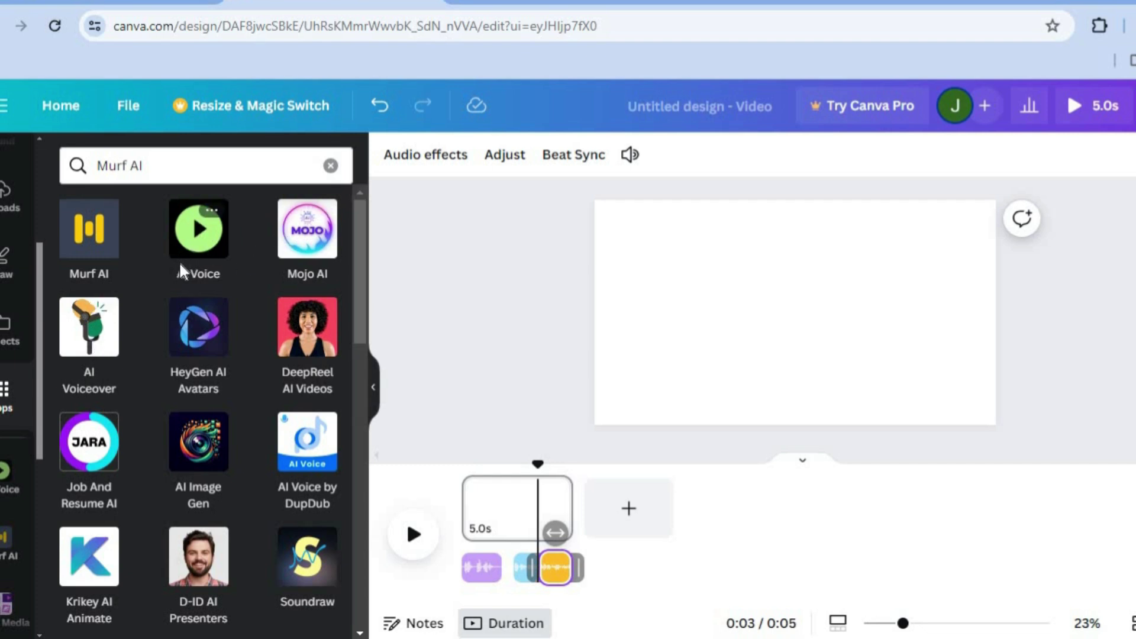
{"action": "left_click", "coordinate": [98, 335]}
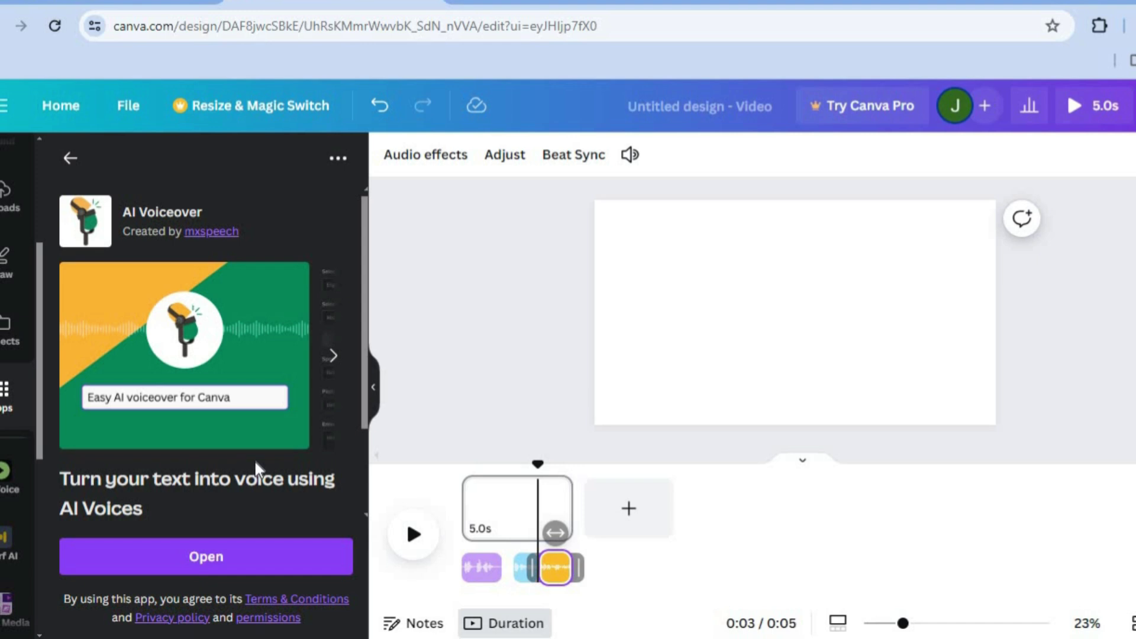
{"action": "left_click", "coordinate": [71, 162]}
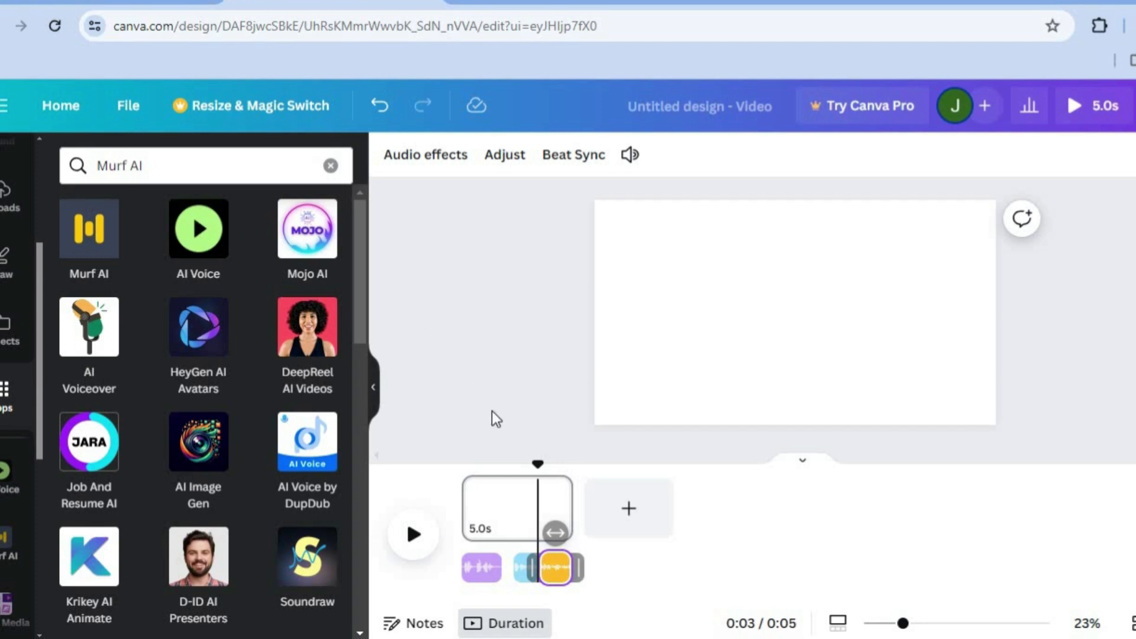
Move the playhead back to the start of the video timeline.
{"action": "left_click_drag", "start_coordinate": [518, 470], "coordinate": [465, 467]}
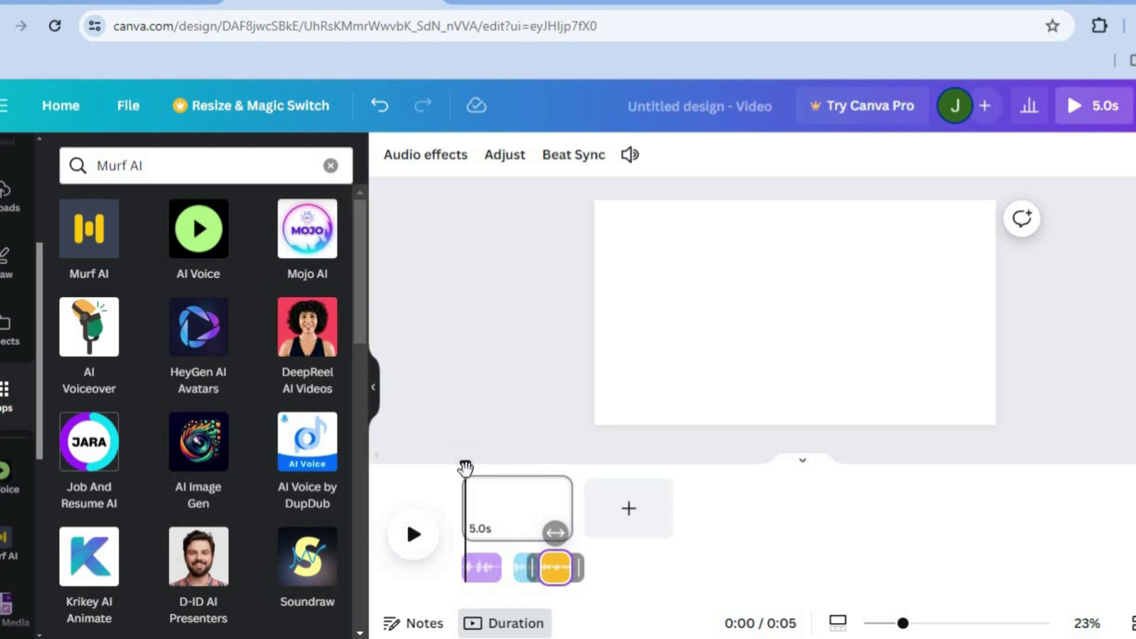